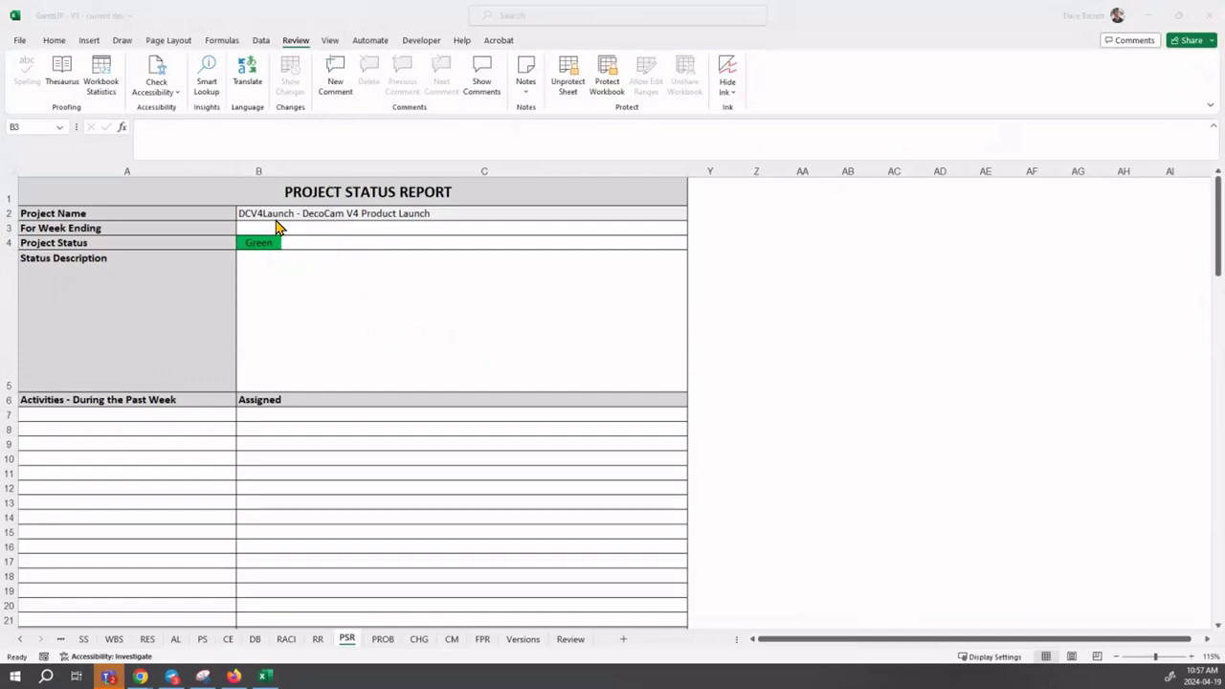
- Enter May 1, 2026 as the For Week Ending date in cell B3
{"action": "left_click", "coordinate": [271, 227]}
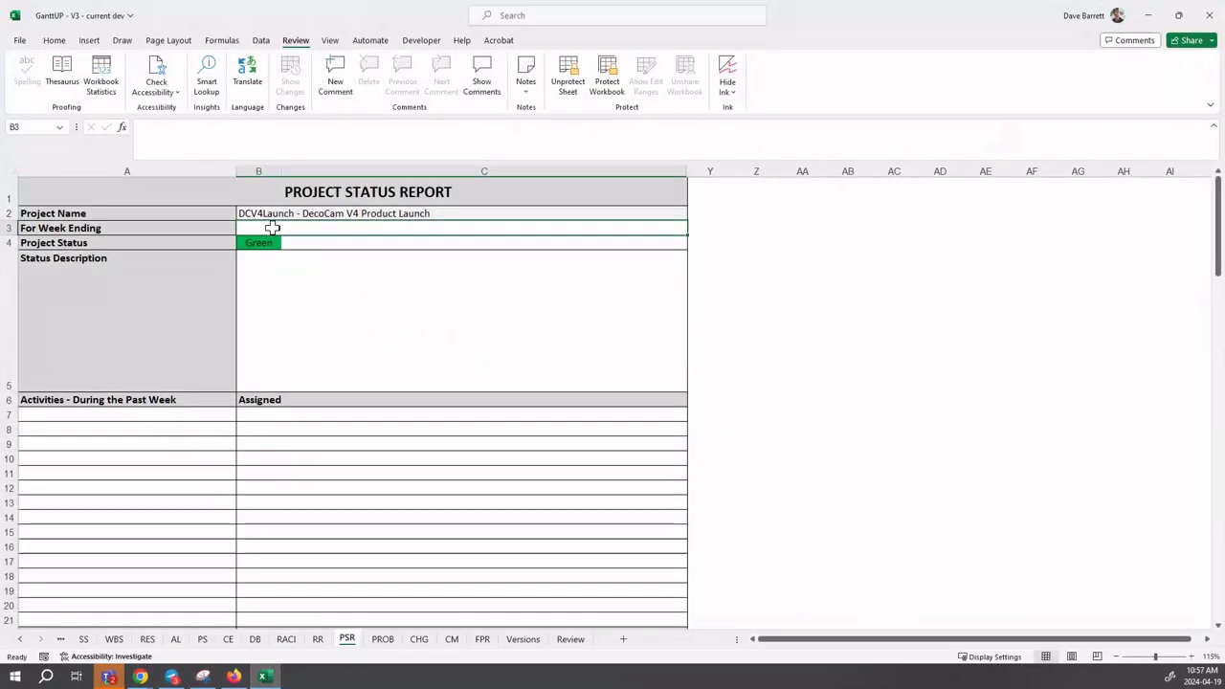
{"action": "type", "text": "Ma"}
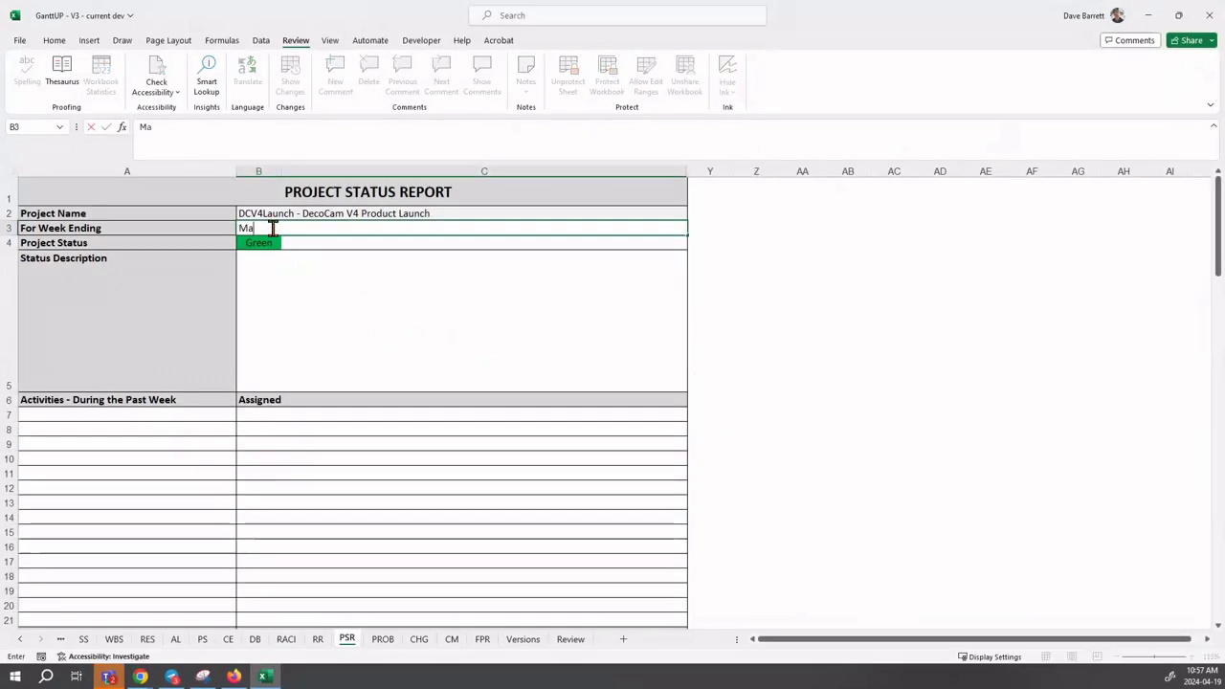
{"action": "type", "text": "y 1,"}
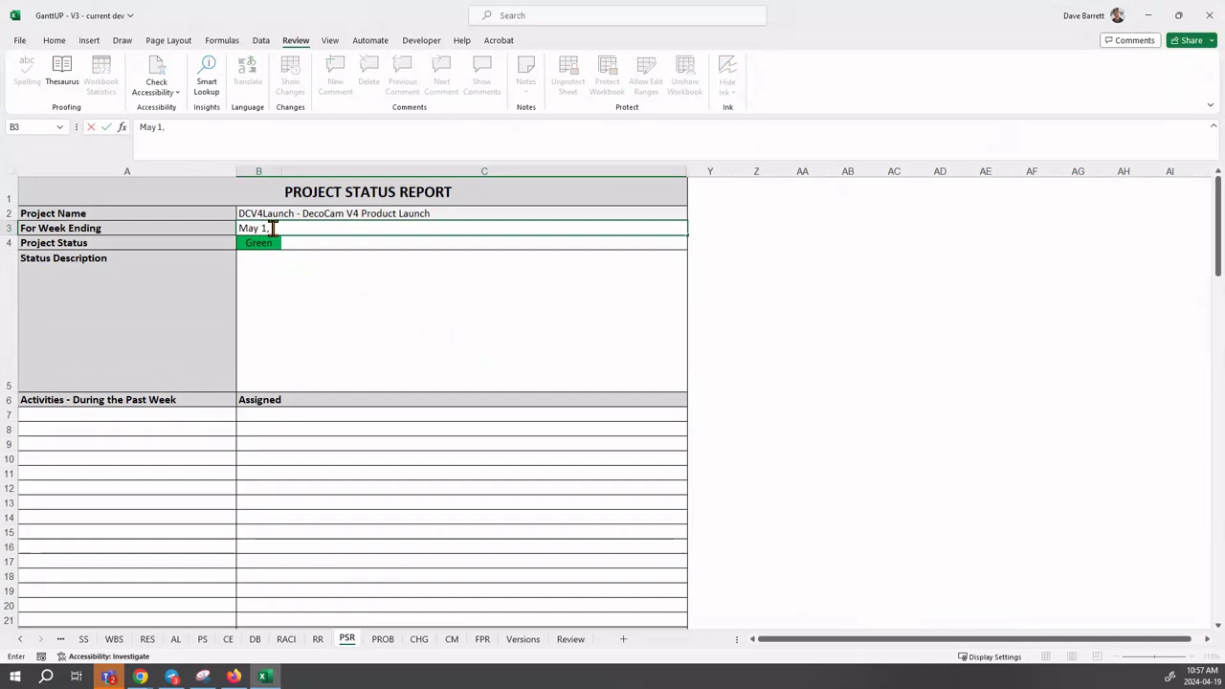
{"action": "type", "text": " 2026"}
{"action": "key", "text": "Return"}
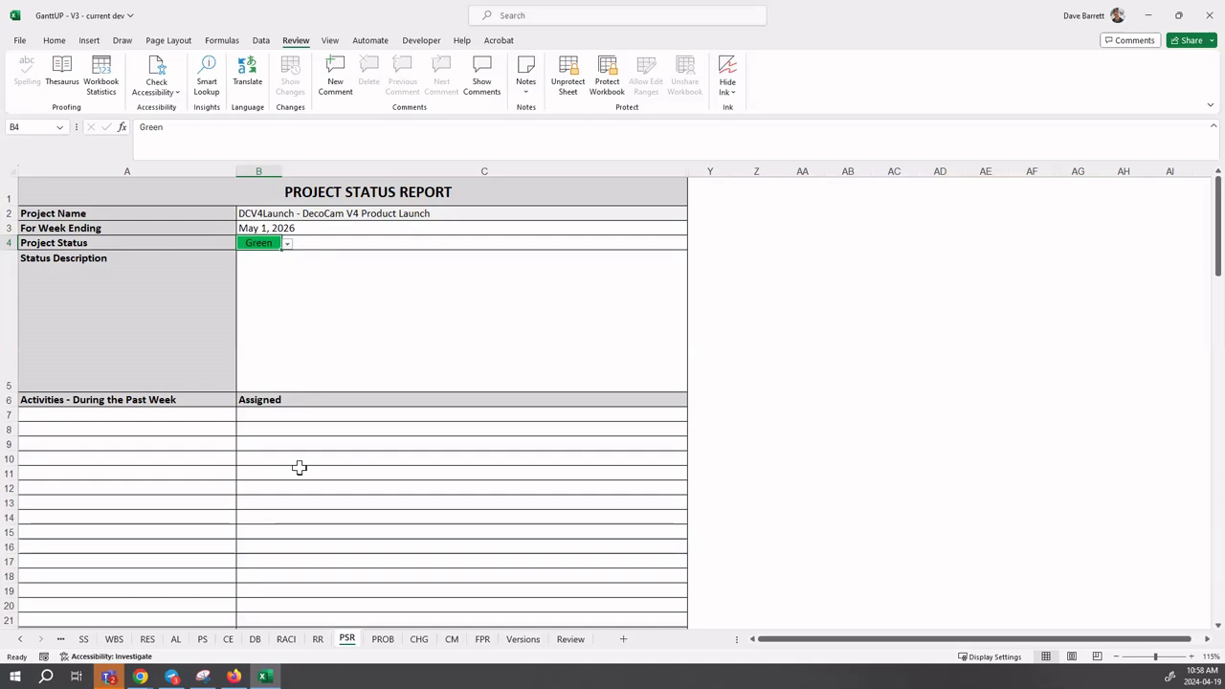
- Switch to the PS sheet and scroll its task list and Gantt timeline to review the schedule
{"action": "left_click", "coordinate": [203, 641]}
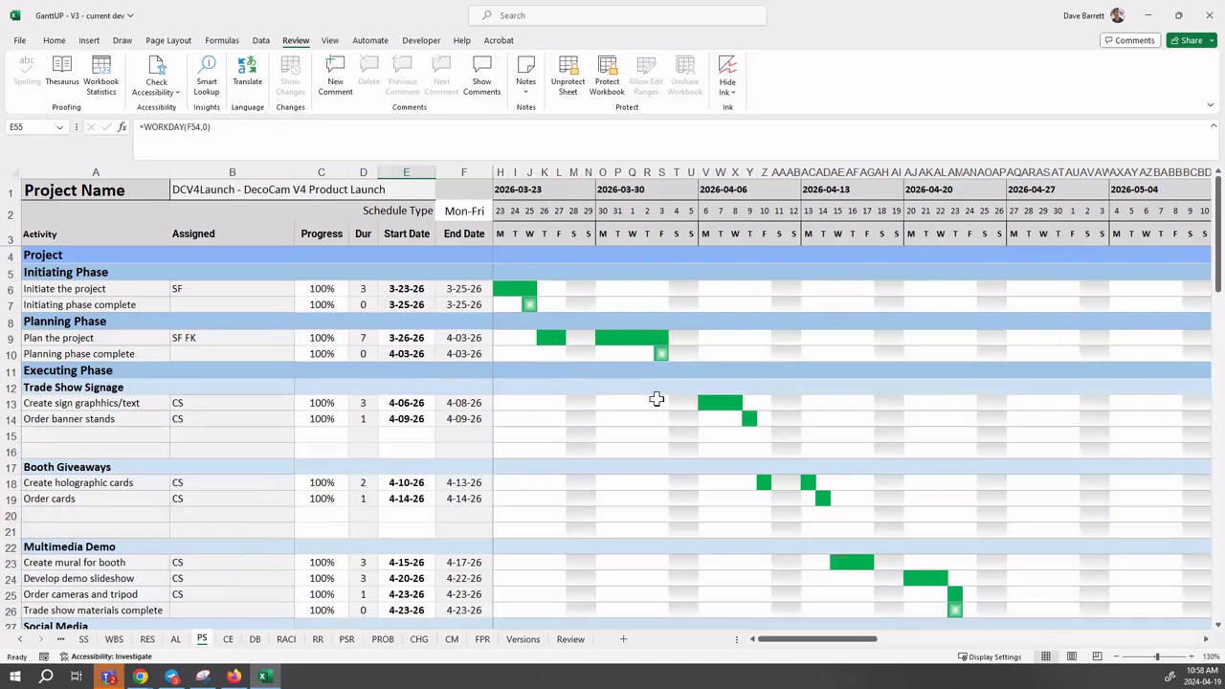
{"action": "scroll", "coordinate": [656, 400], "scroll_direction": "down", "scroll_amount": 2}
{"action": "scroll", "coordinate": [657, 400], "scroll_direction": "down", "scroll_amount": 4}
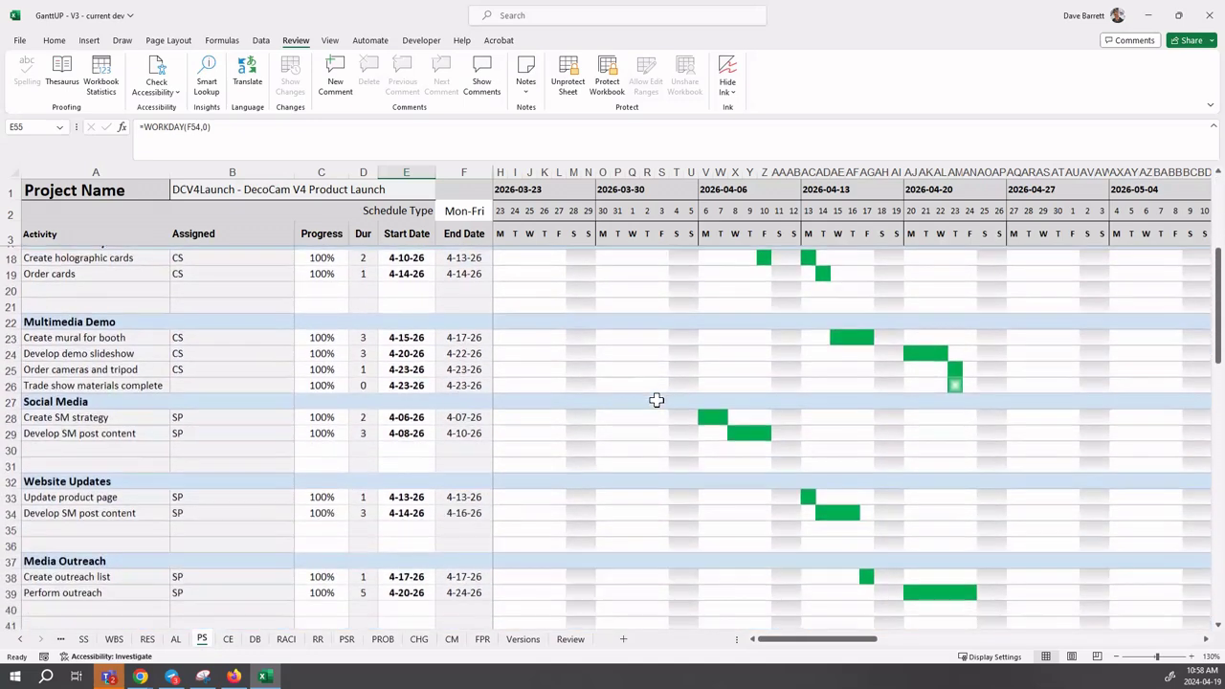
{"action": "scroll", "coordinate": [656, 400], "scroll_direction": "down", "scroll_amount": 3}
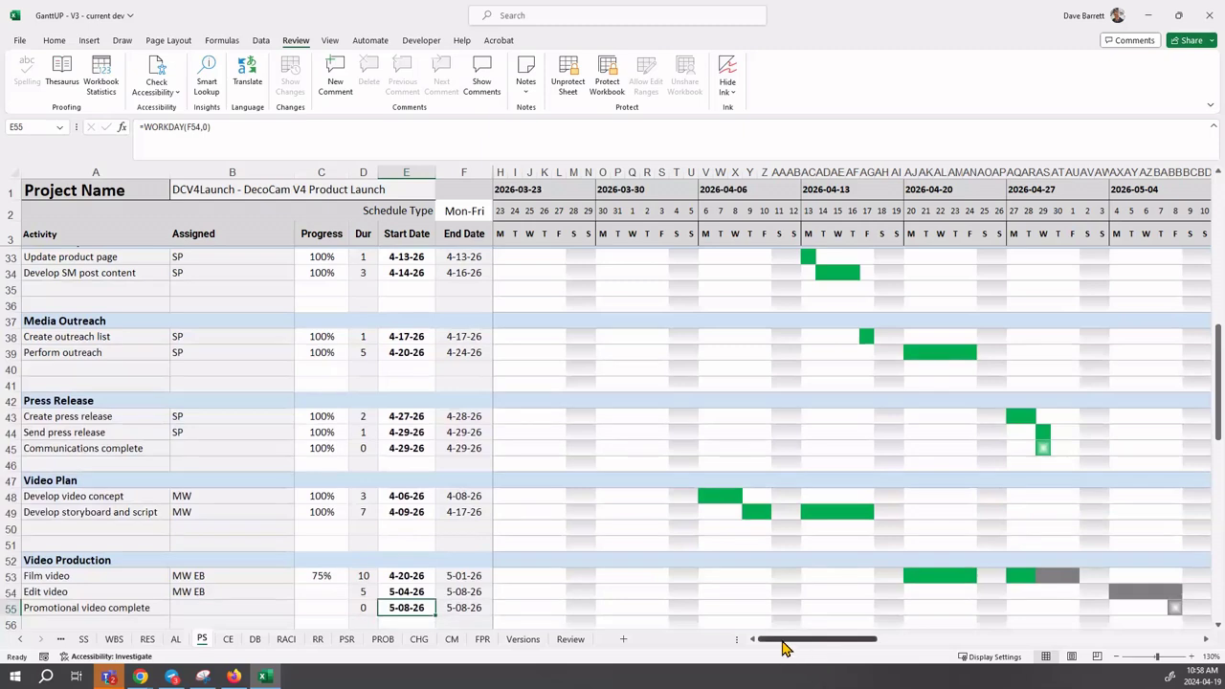
{"action": "left_click_drag", "start_coordinate": [785, 648], "coordinate": [861, 649]}
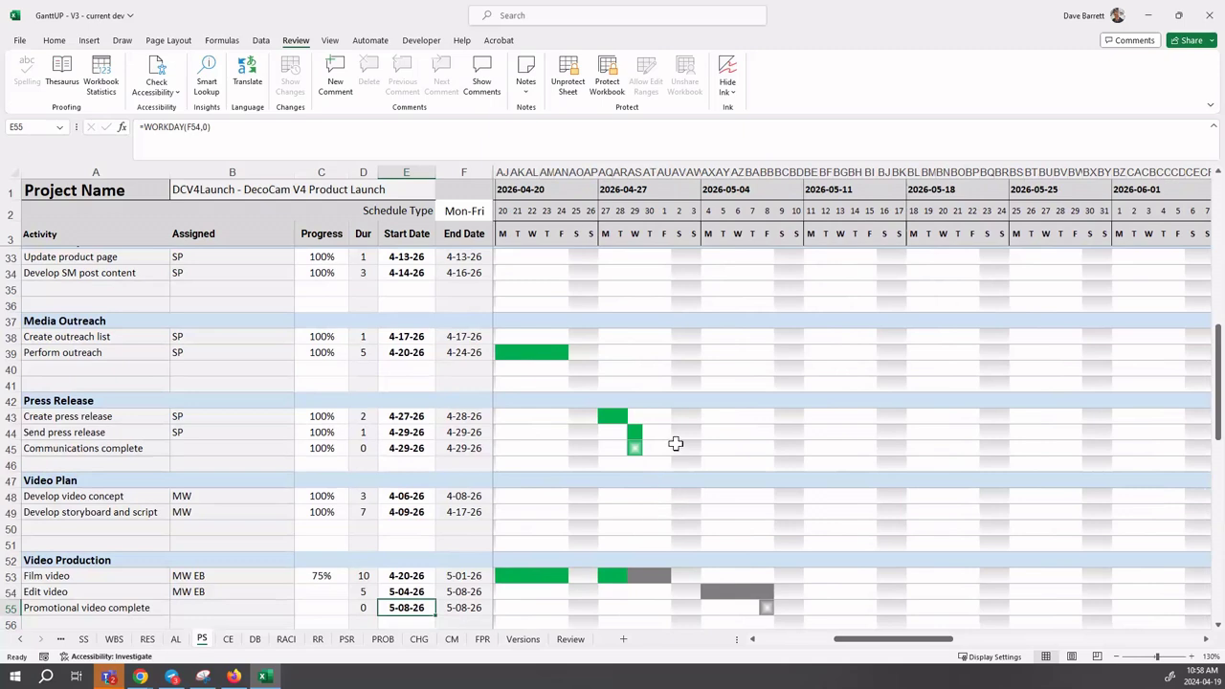
- Scroll the PS schedule to check Edit video's 5-04-26 to 5-08-26 dates after Film video
{"action": "scroll", "coordinate": [674, 443], "scroll_direction": "up", "scroll_amount": 5}
{"action": "scroll", "coordinate": [675, 443], "scroll_direction": "down", "scroll_amount": 6}
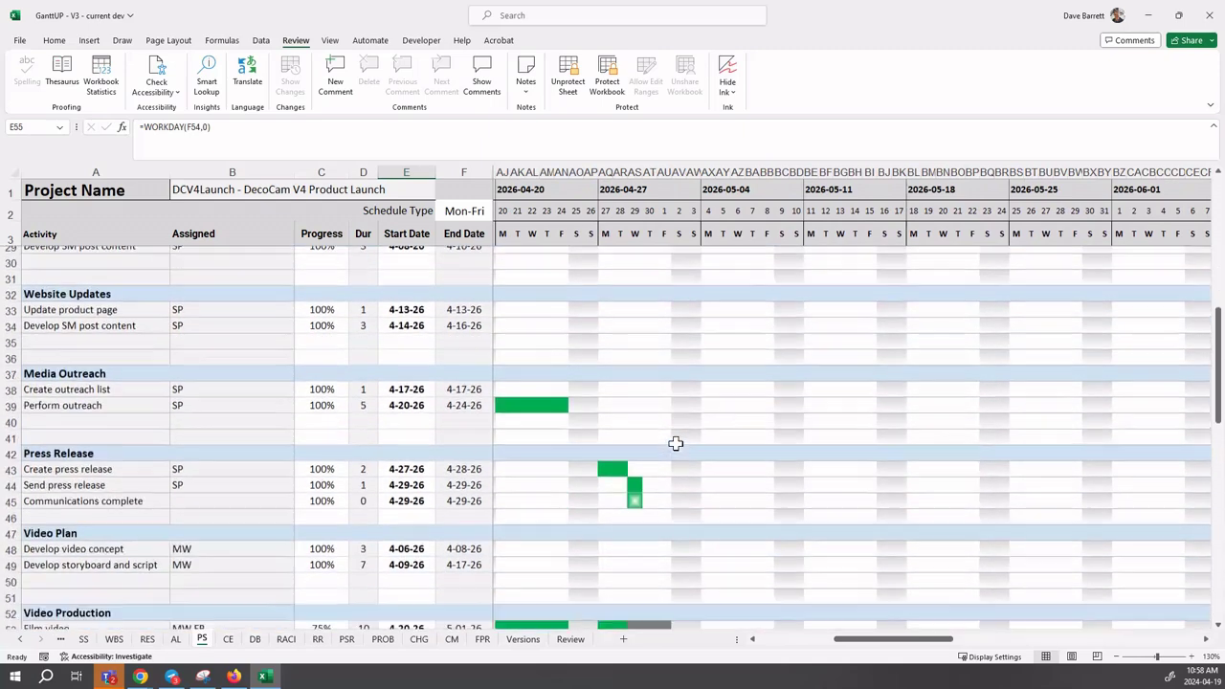
{"action": "scroll", "coordinate": [674, 443], "scroll_direction": "down", "scroll_amount": 1}
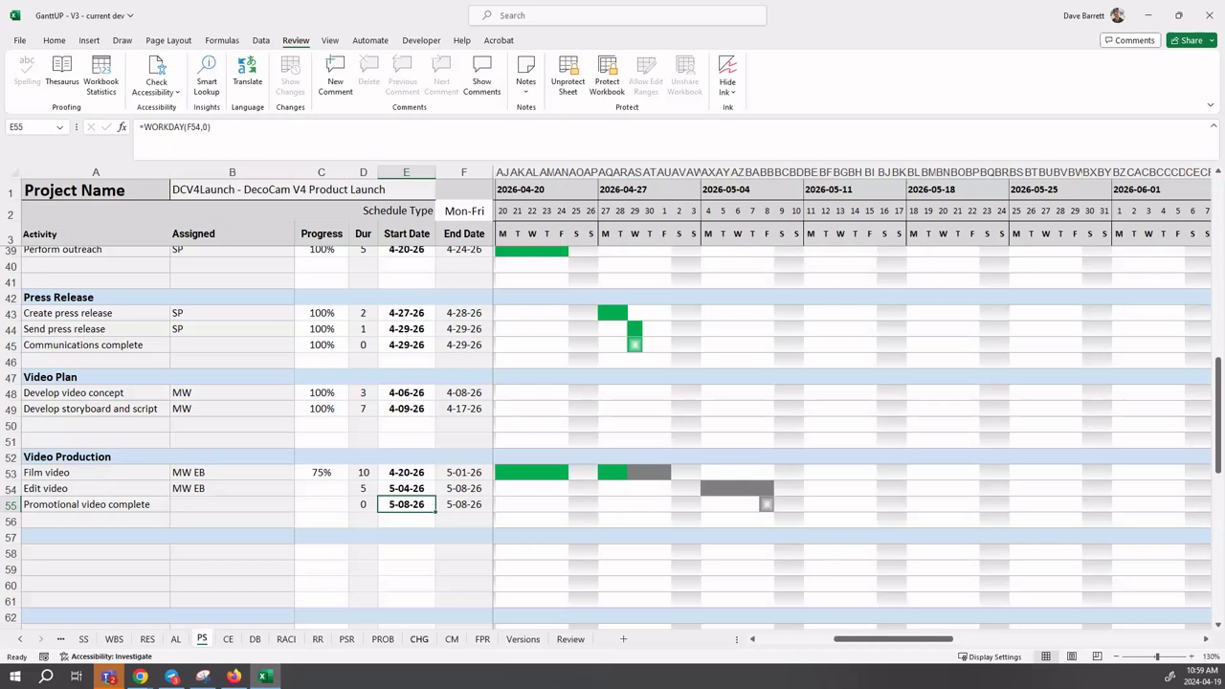
- On the AL sheet, change Film video's duration in C41 from 10 to 12 days
{"action": "left_click", "coordinate": [175, 640]}
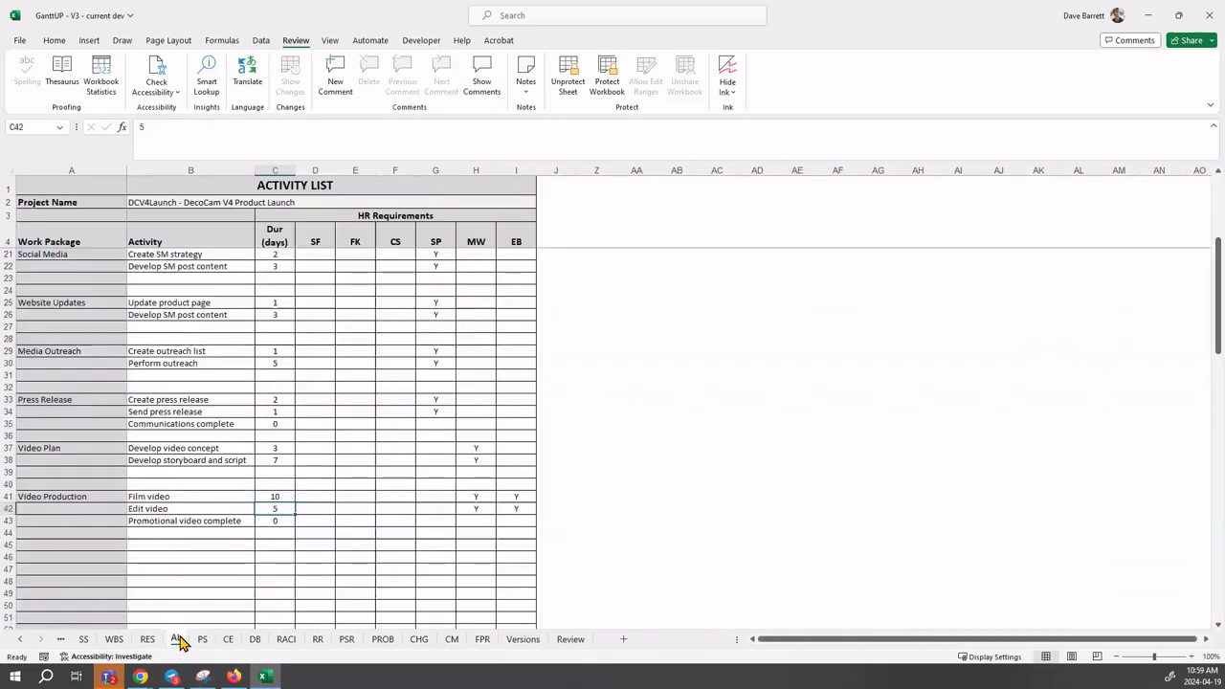
{"action": "left_click", "coordinate": [272, 497]}
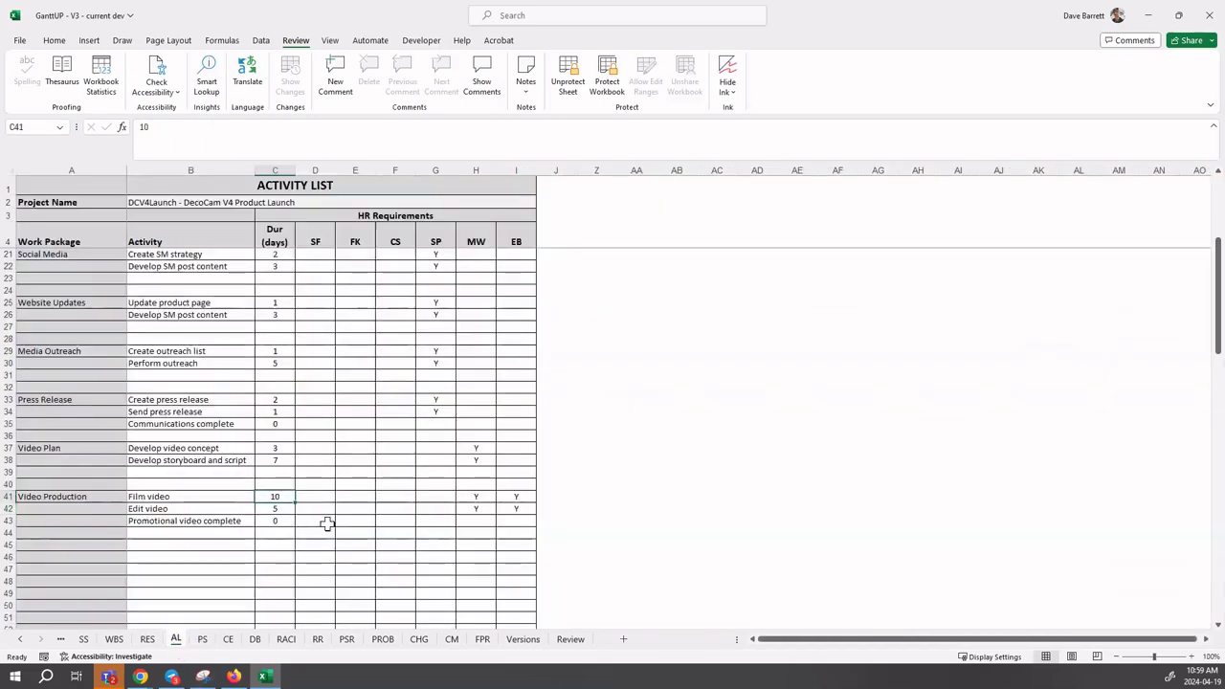
{"action": "type", "text": "12"}
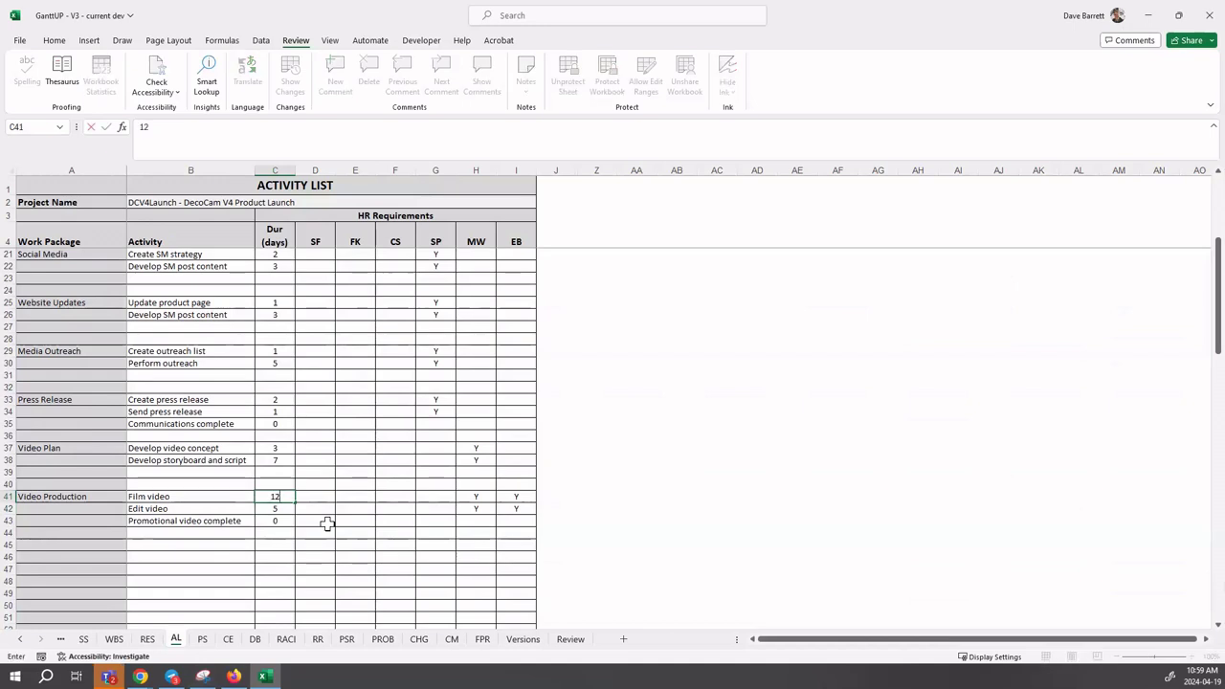
{"action": "key", "text": "Return"}
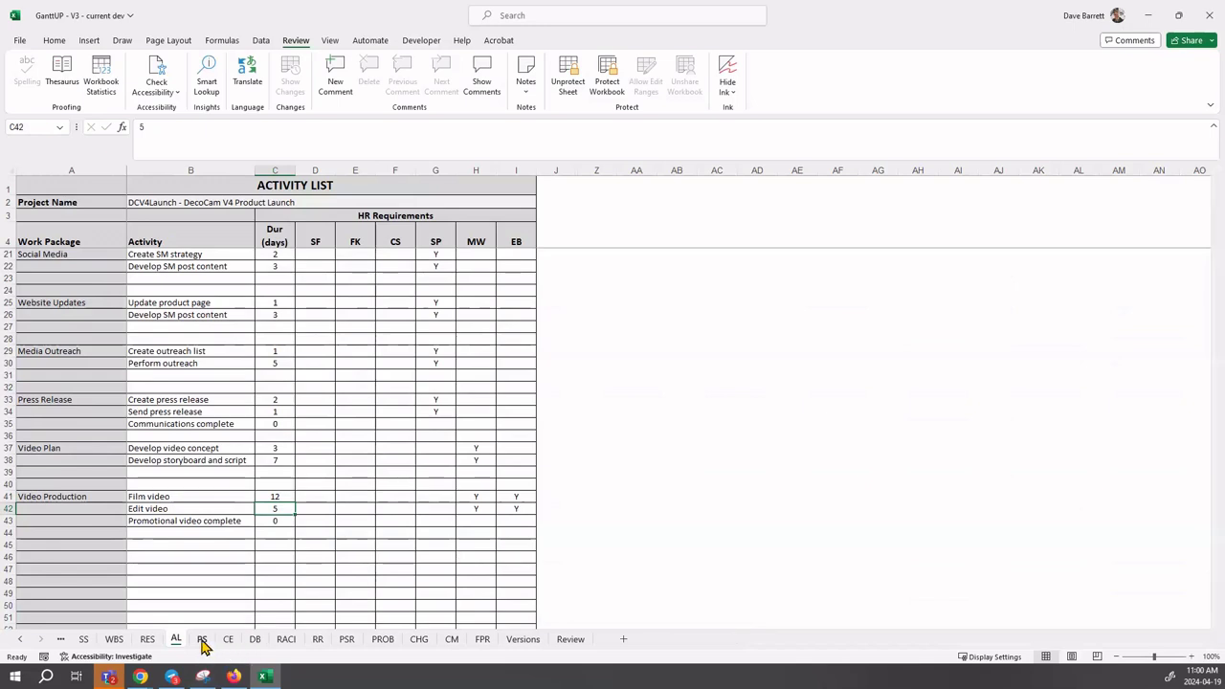
- Scroll the PS Gantt schedule to see Film video ending 5-05-26 and Edit video shifted to 5-06-26–5-12-26
{"action": "left_click", "coordinate": [202, 639]}
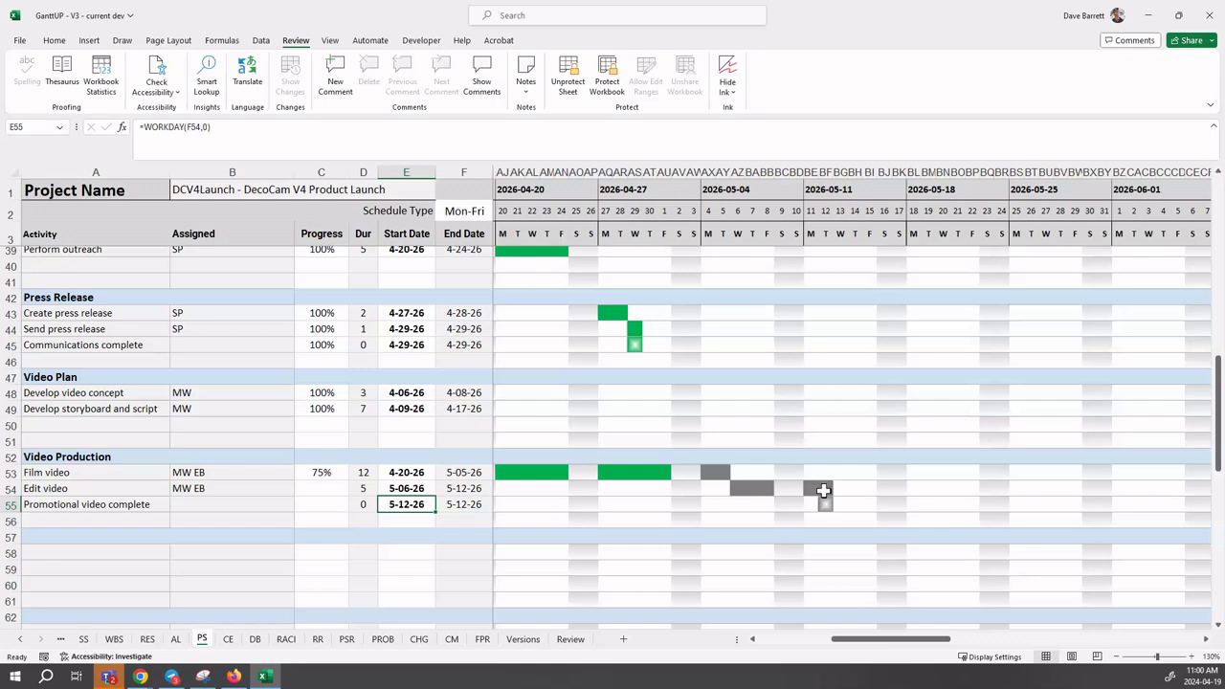
{"action": "scroll", "coordinate": [823, 491], "scroll_direction": "down", "scroll_amount": 7}
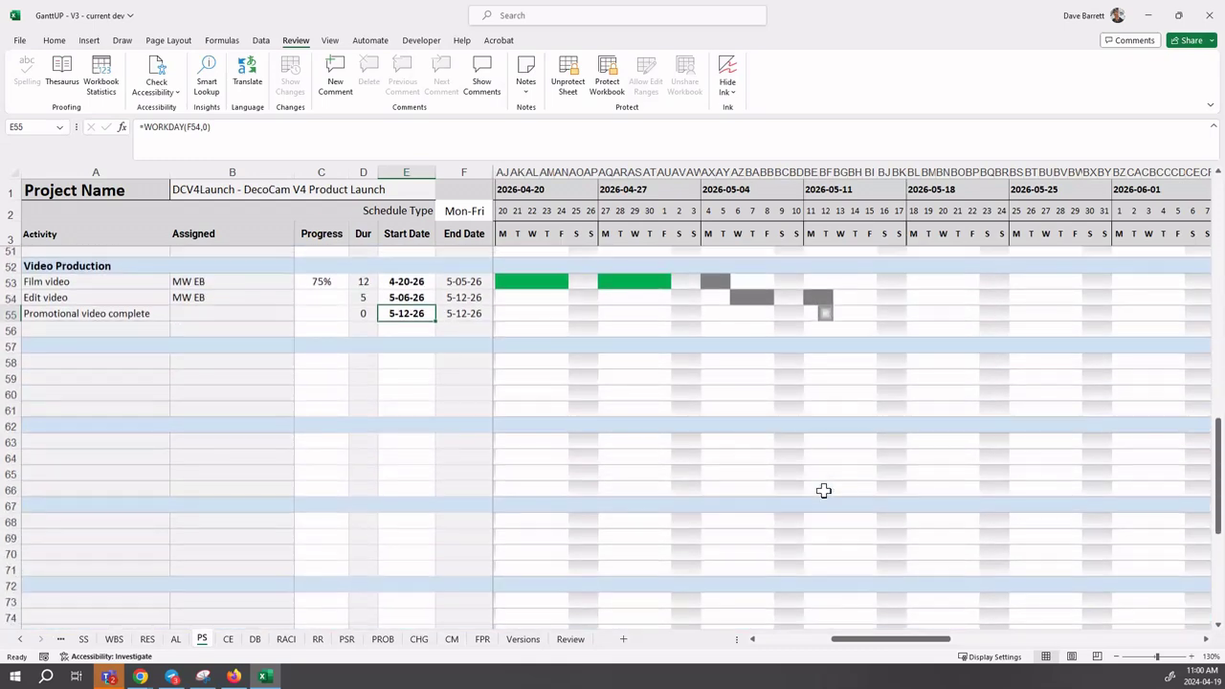
{"action": "scroll", "coordinate": [822, 492], "scroll_direction": "down", "scroll_amount": 5}
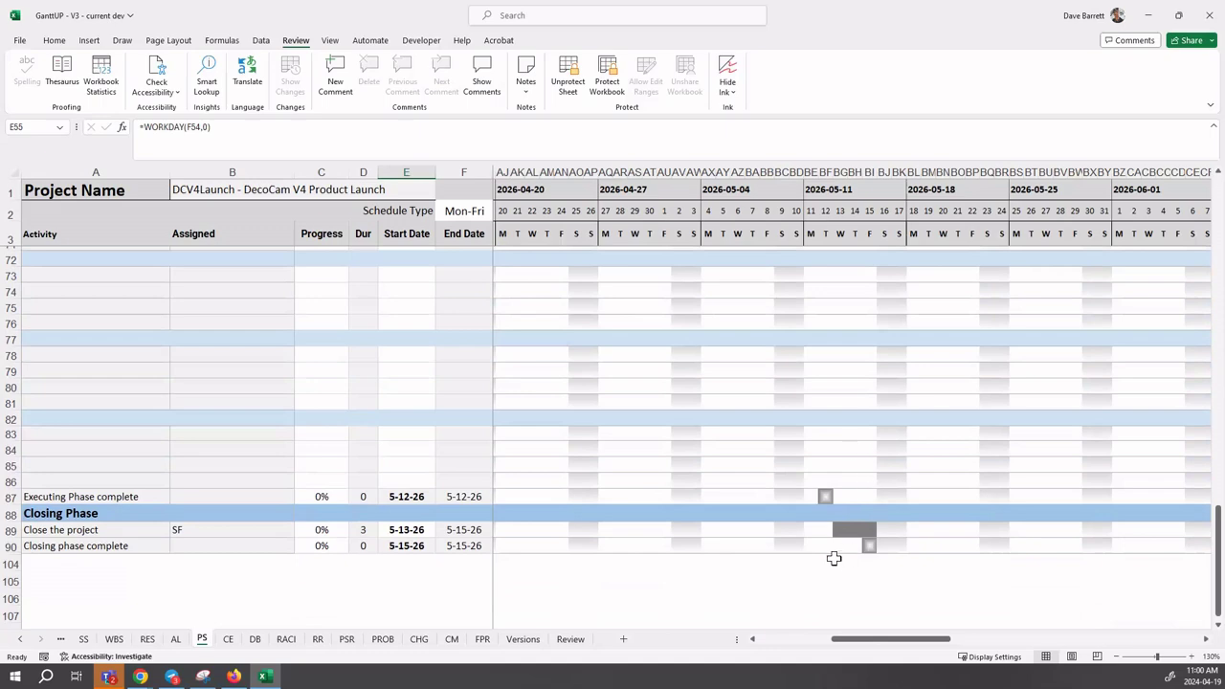
{"action": "scroll", "coordinate": [829, 529], "scroll_direction": "up", "scroll_amount": 10}
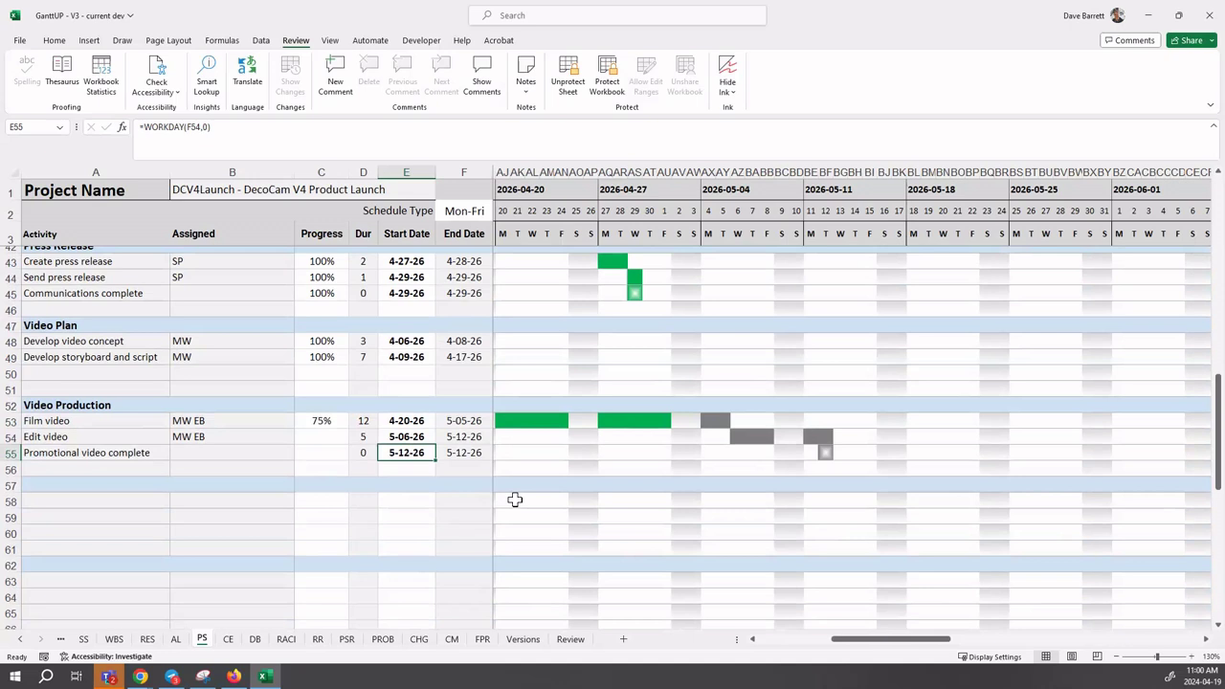
- Change Edit video's start formula in E54 to =WORKDAY(F53,-1) so it starts 5-04-26
{"action": "left_click", "coordinate": [409, 435]}
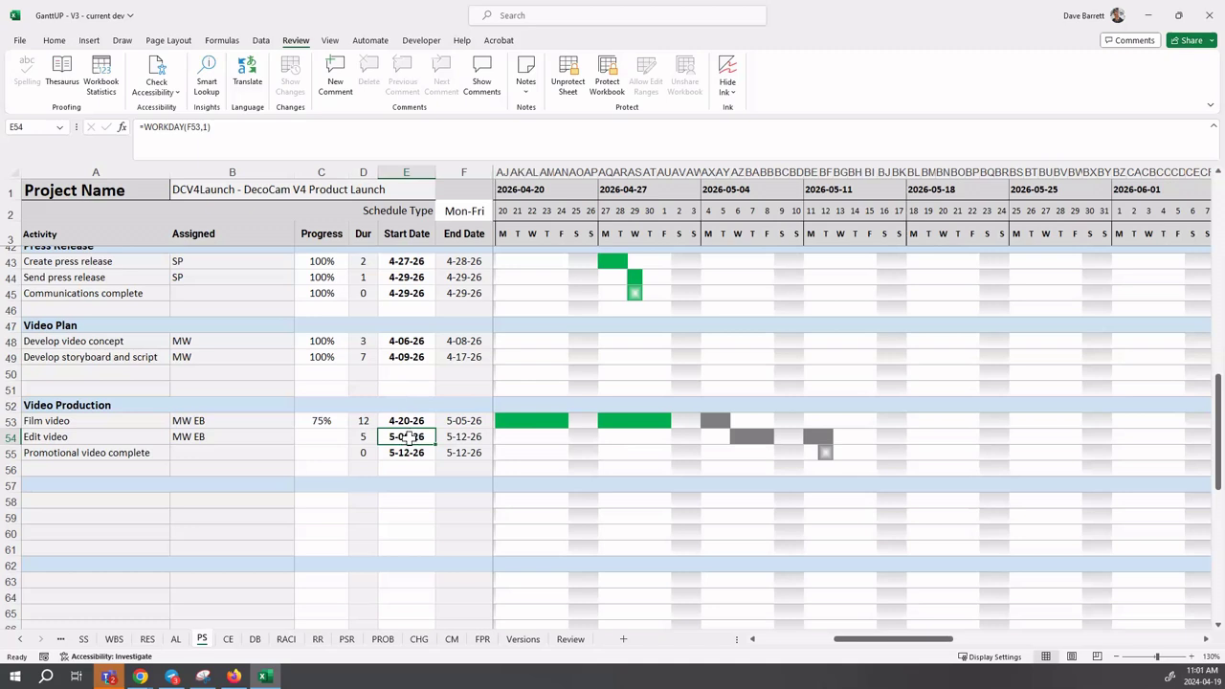
{"action": "left_click", "coordinate": [204, 127]}
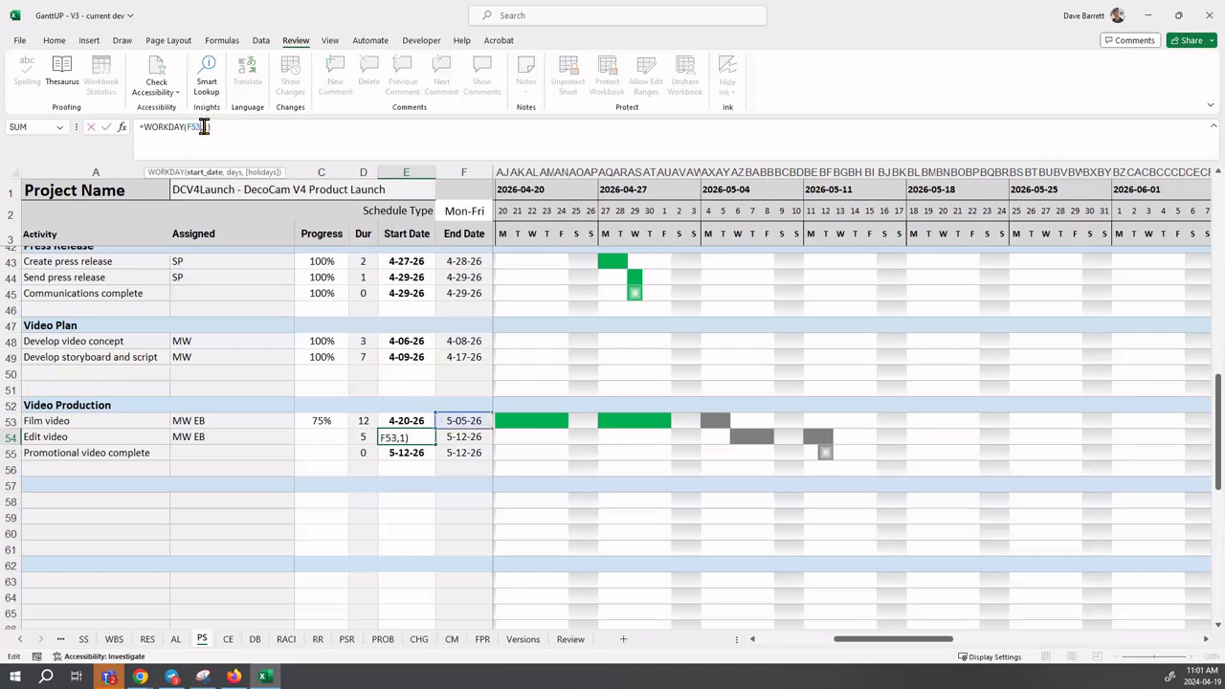
{"action": "key", "text": "Right"}
{"action": "type", "text": "-"}
{"action": "key", "text": "Return"}
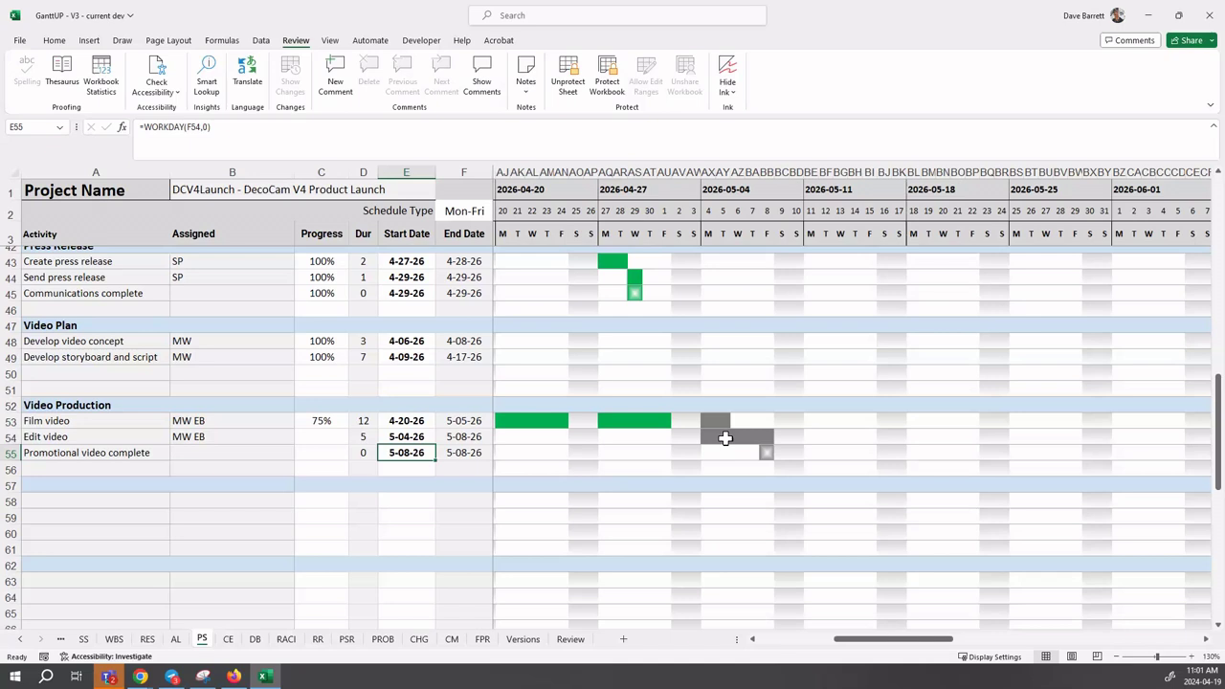
- On the DB budget sheet, enter 43060 as the Apr-26 total actual costs in D108
{"action": "left_click", "coordinate": [255, 640]}
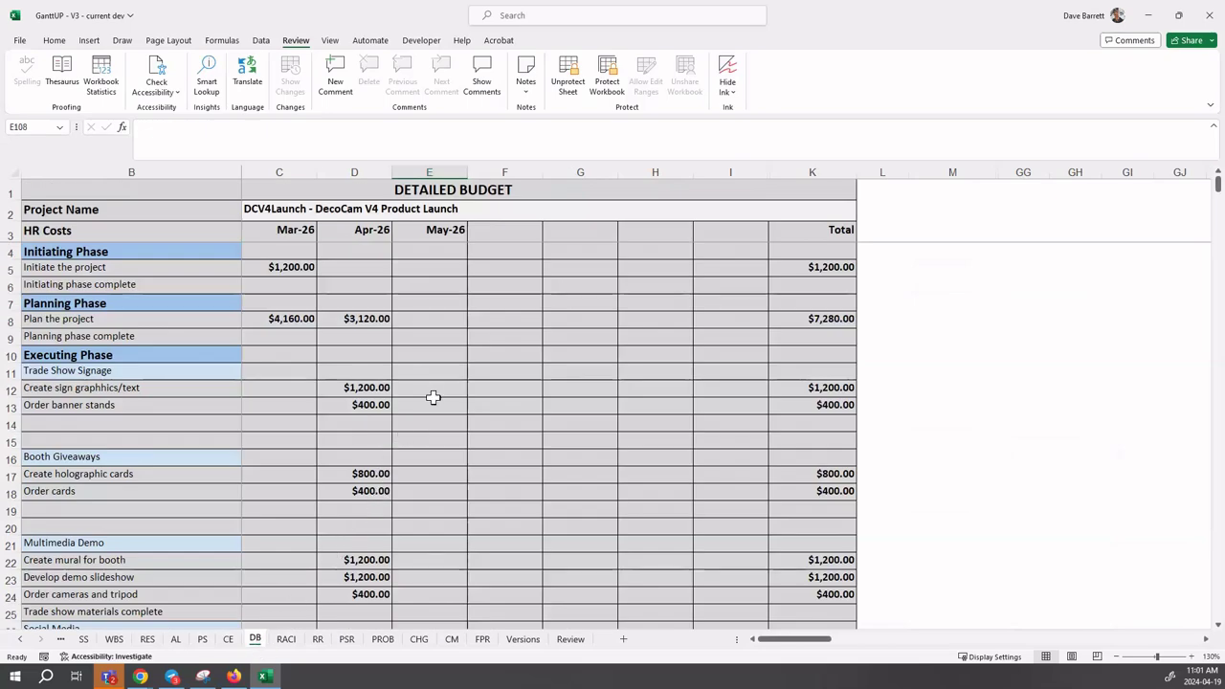
{"action": "scroll", "coordinate": [413, 433], "scroll_direction": "down", "scroll_amount": 7}
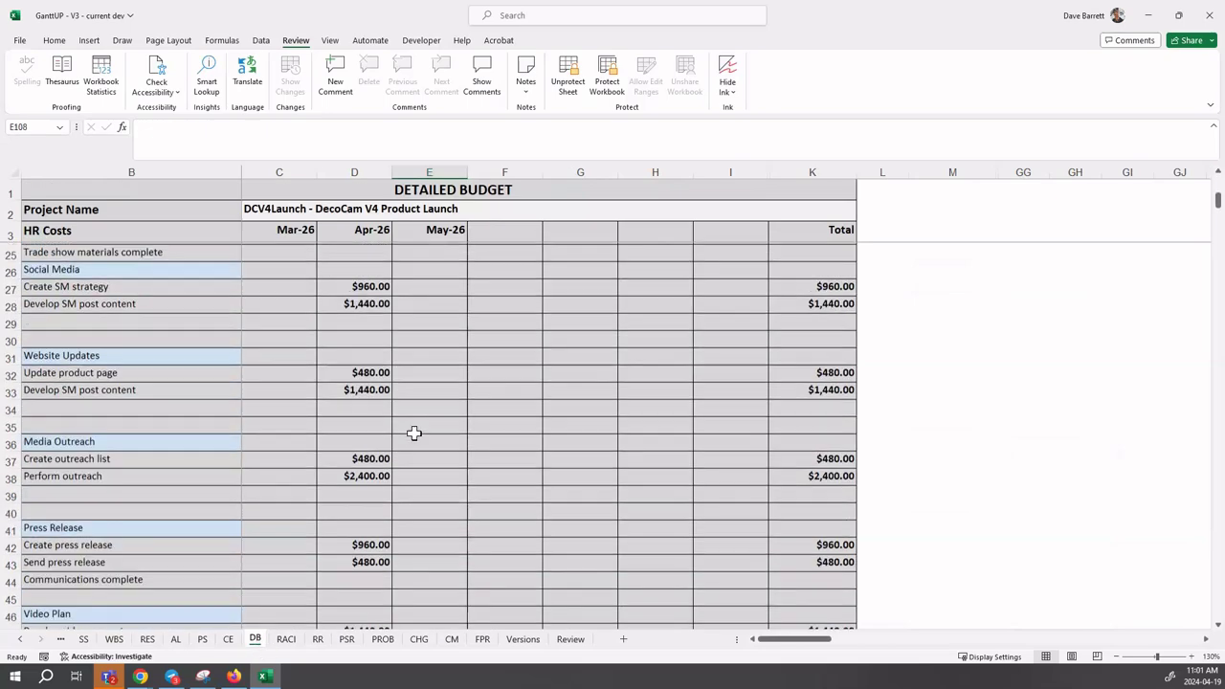
{"action": "scroll", "coordinate": [414, 433], "scroll_direction": "down", "scroll_amount": 14}
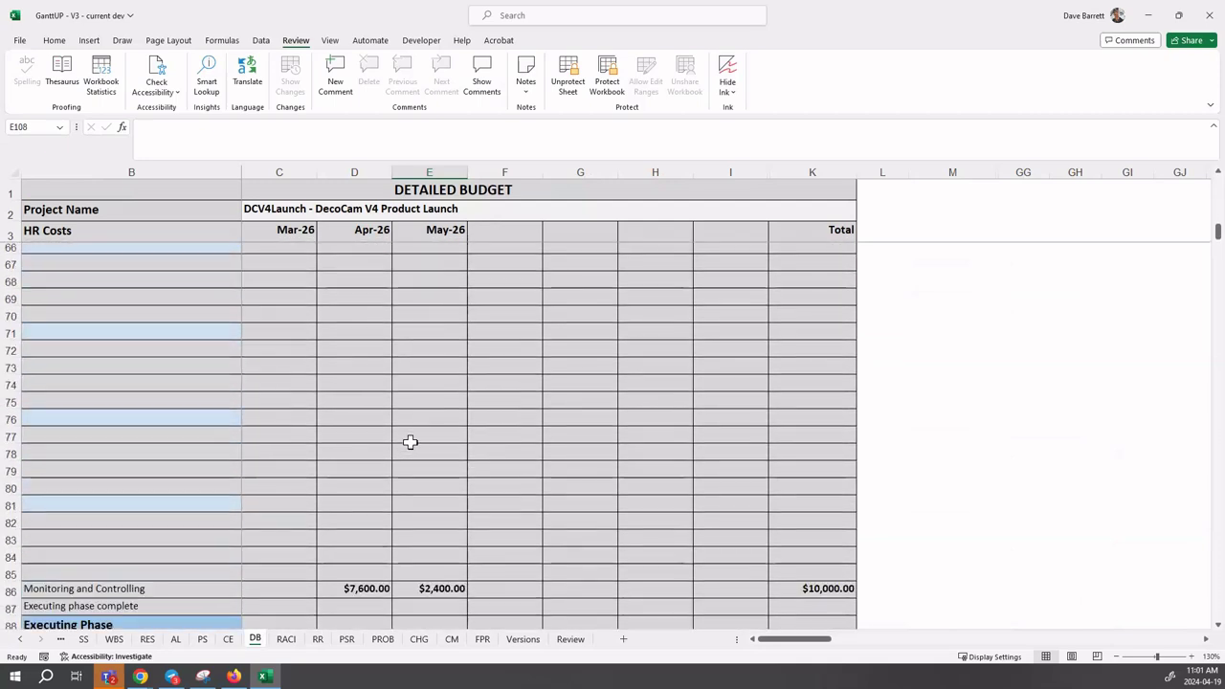
{"action": "scroll", "coordinate": [409, 441], "scroll_direction": "down", "scroll_amount": 7}
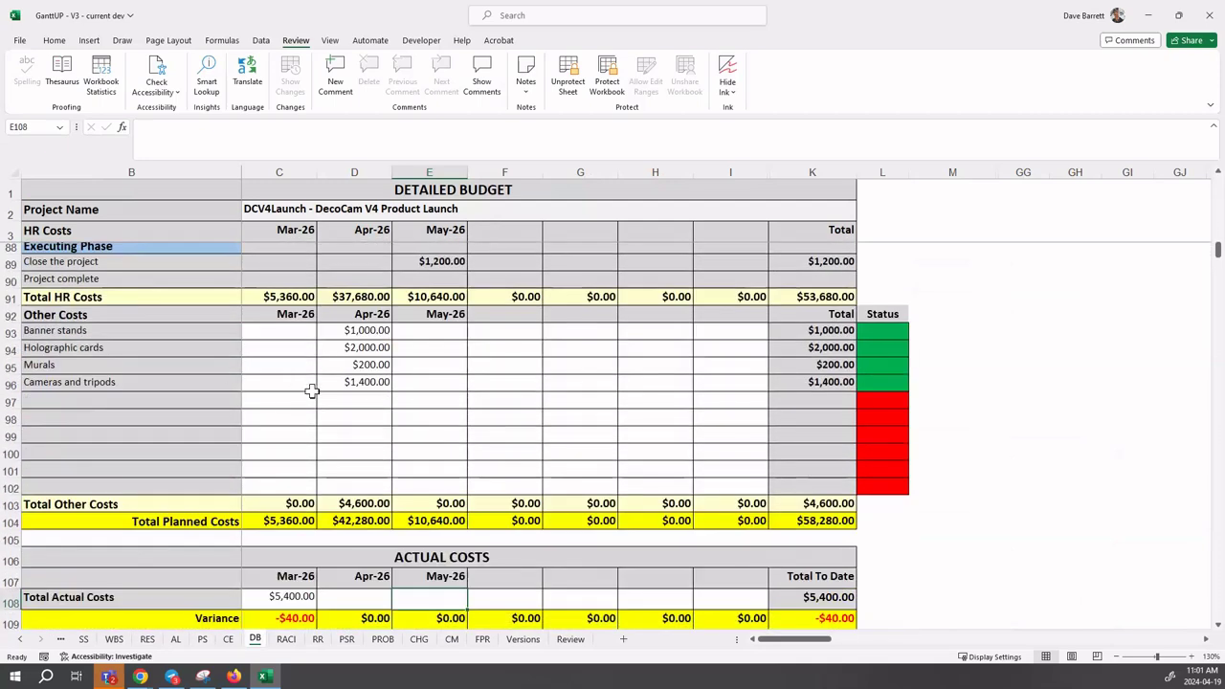
{"action": "scroll", "coordinate": [369, 443], "scroll_direction": "down", "scroll_amount": 2}
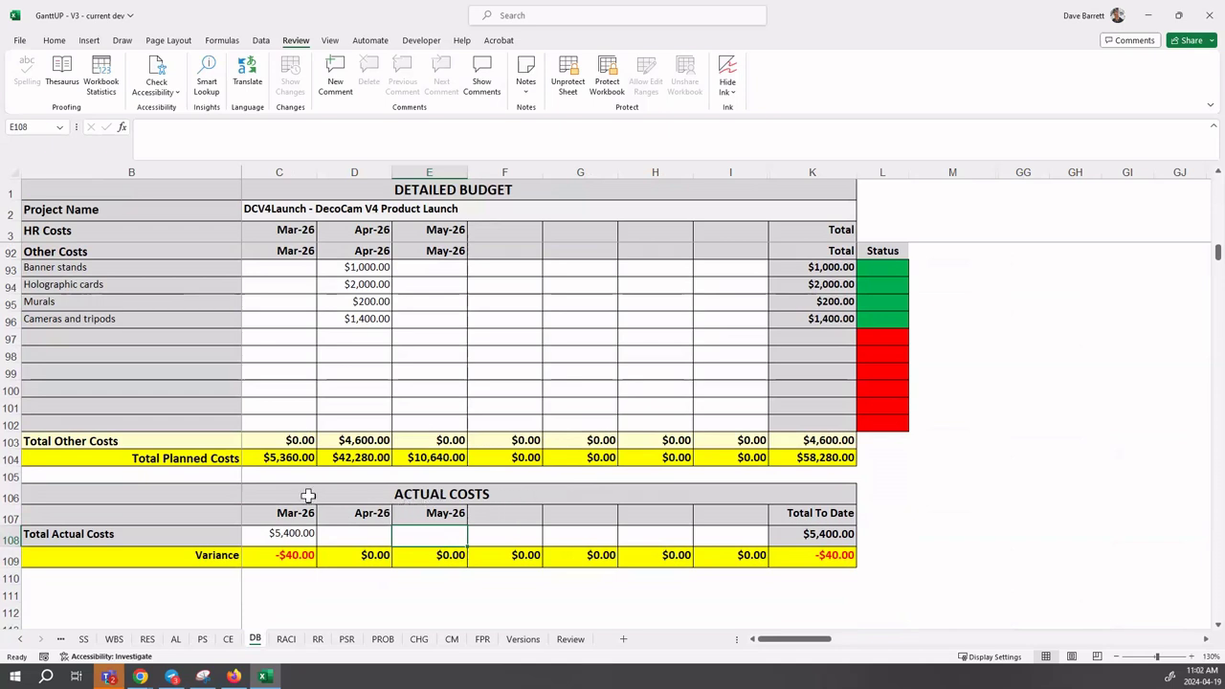
{"action": "left_click", "coordinate": [346, 538]}
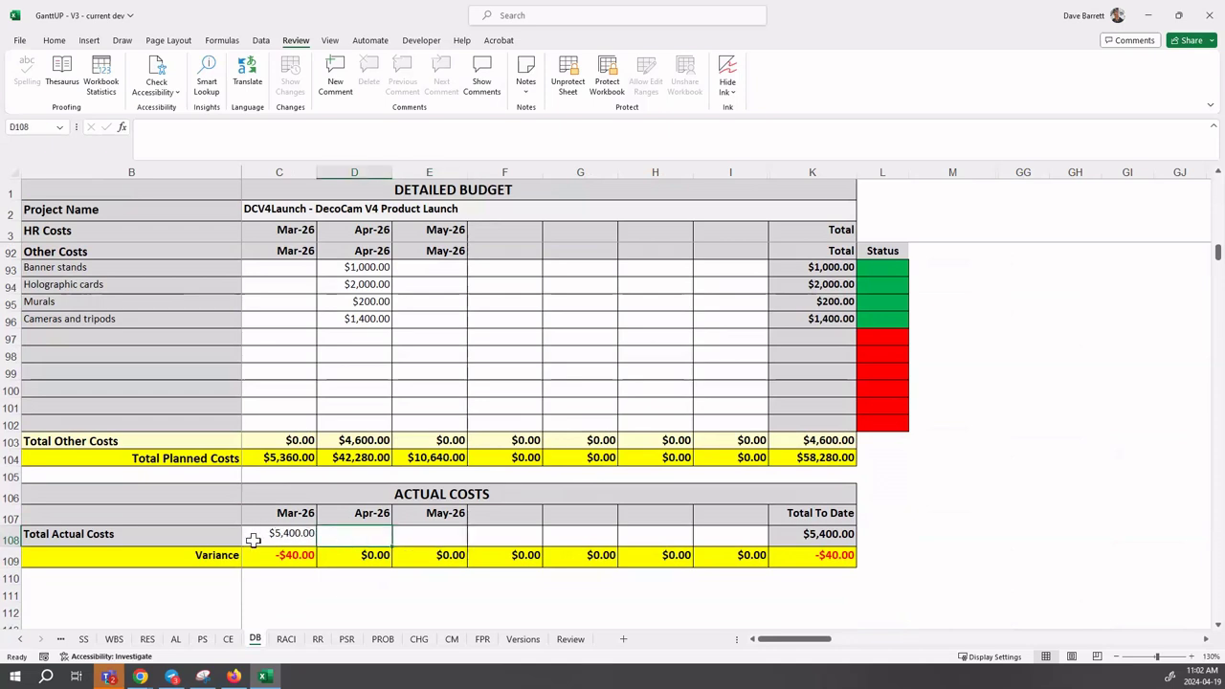
{"action": "left_click", "coordinate": [287, 539]}
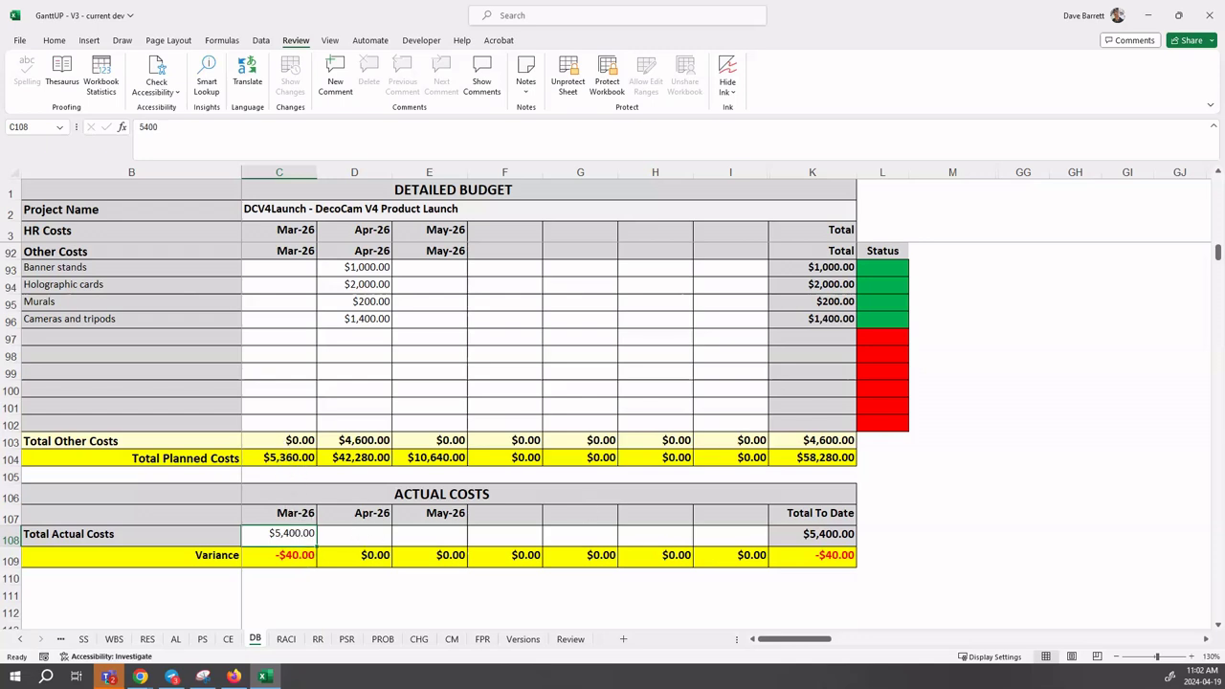
{"action": "left_click", "coordinate": [354, 534]}
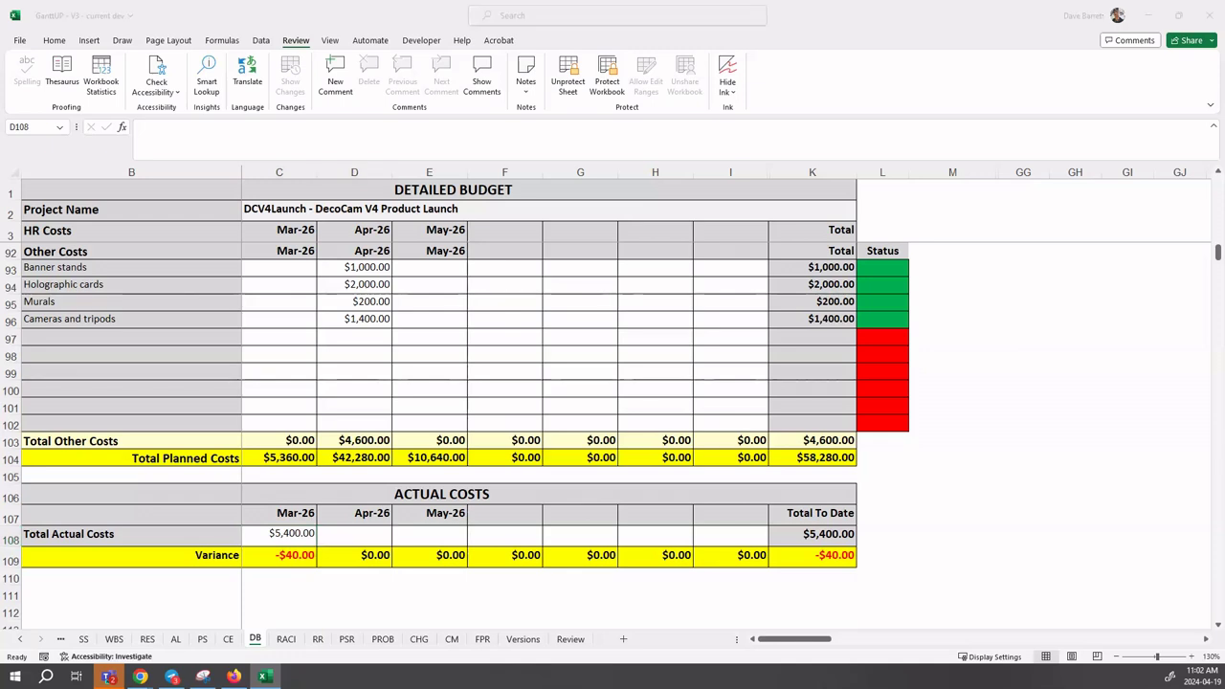
{"action": "left_click", "coordinate": [359, 534]}
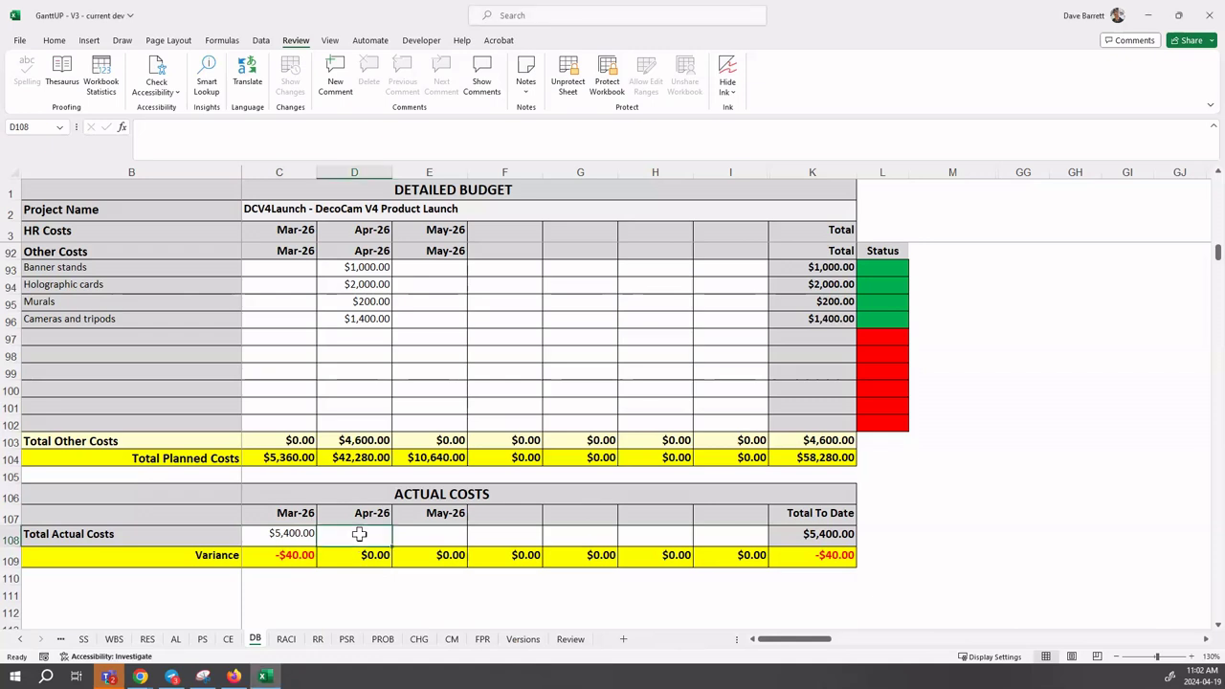
{"action": "type", "text": "4"}
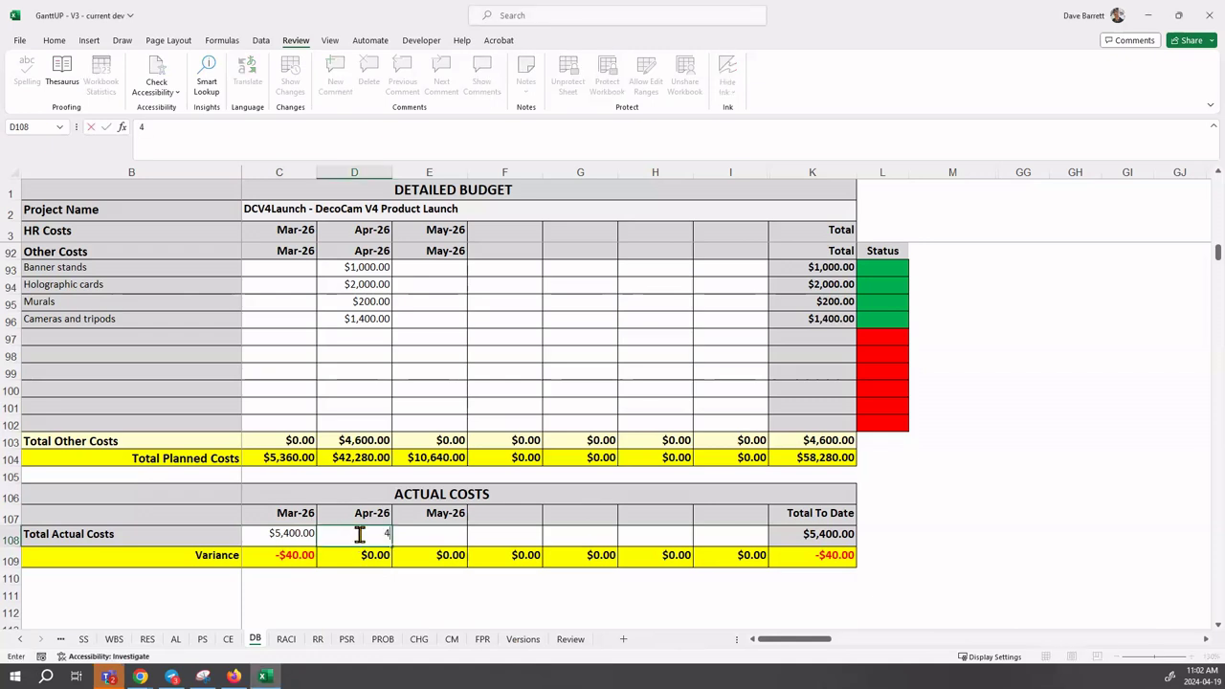
{"action": "type", "text": "3060"}
{"action": "key", "text": "Return"}
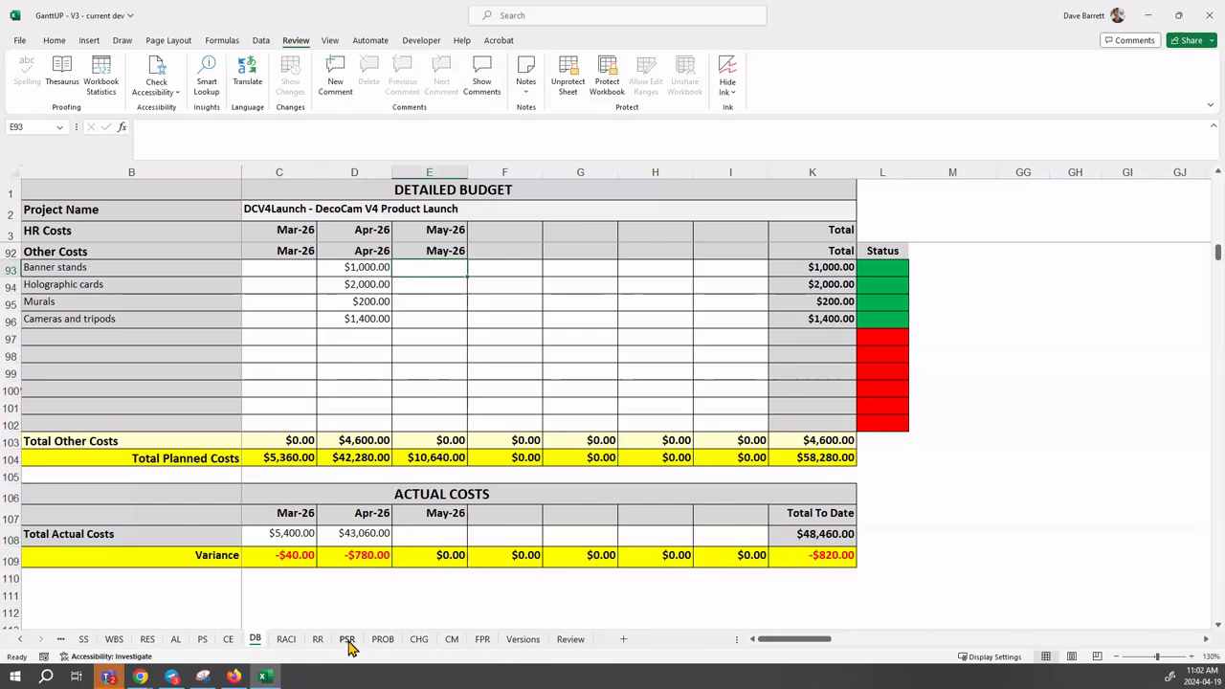
- On the PSR sheet, change the Project Status in B4 from Green to Yellow
{"action": "left_click", "coordinate": [346, 639]}
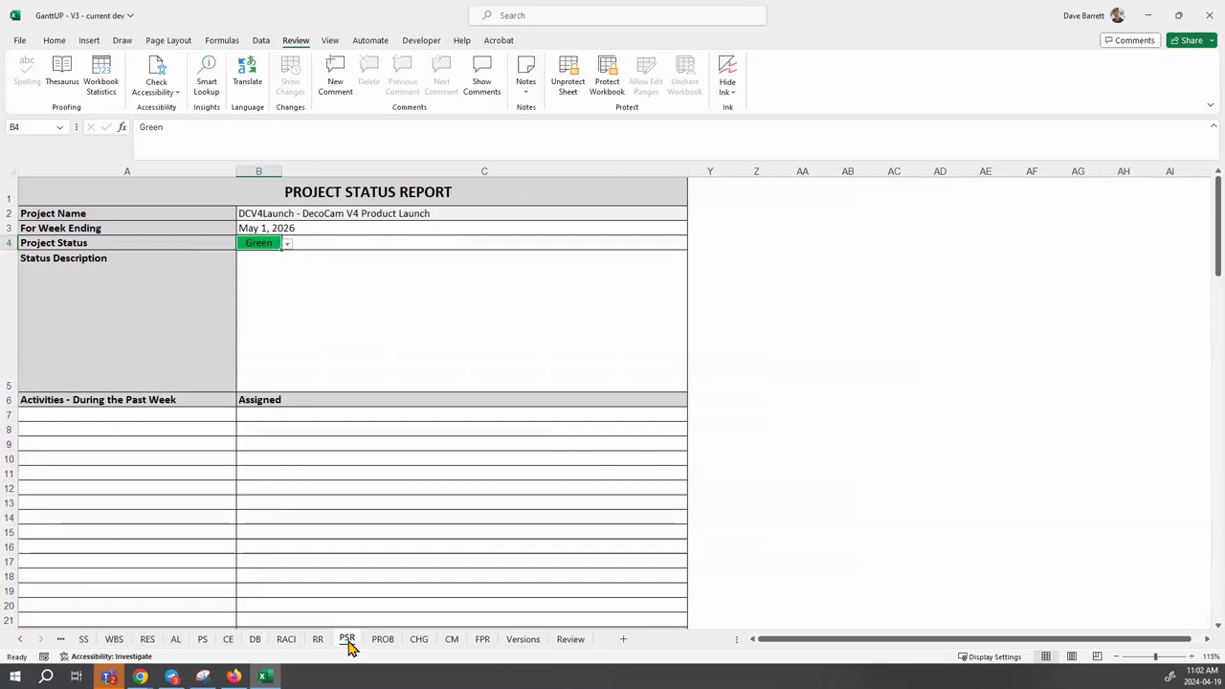
{"action": "left_click", "coordinate": [286, 244]}
{"action": "left_click", "coordinate": [268, 268]}
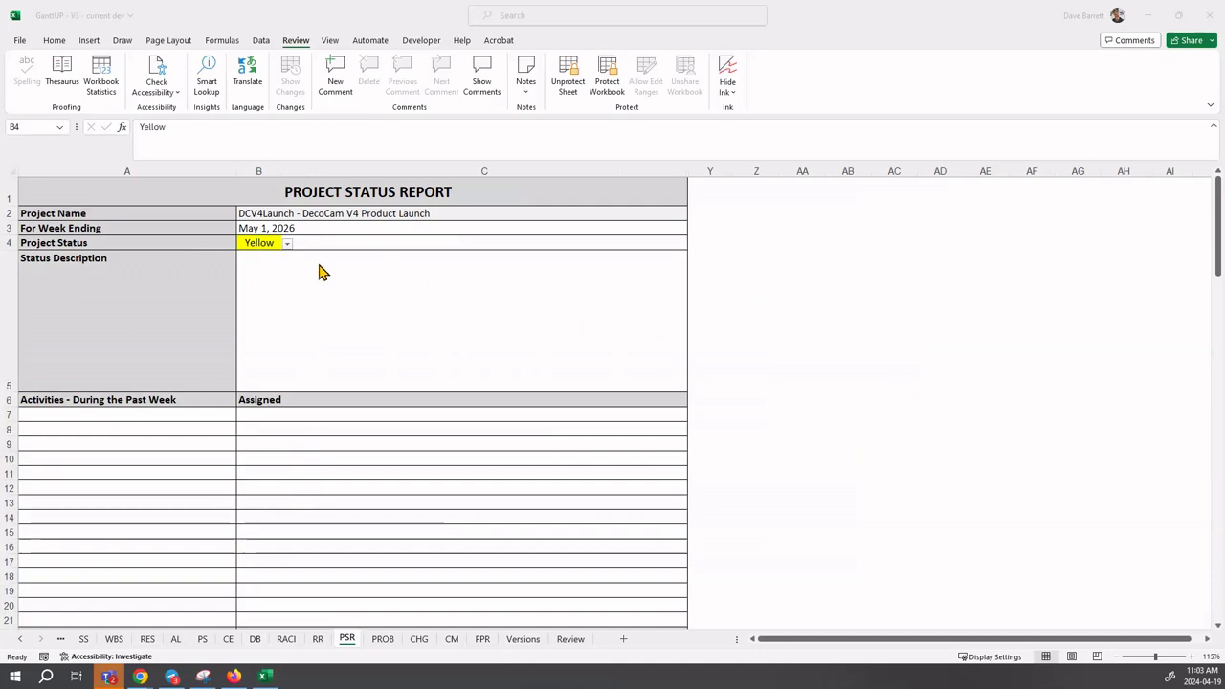
- Paste a status description into B5 citing the $820 overrun and film video delay risk, removing the leading blank line
{"action": "left_click", "coordinate": [249, 265]}
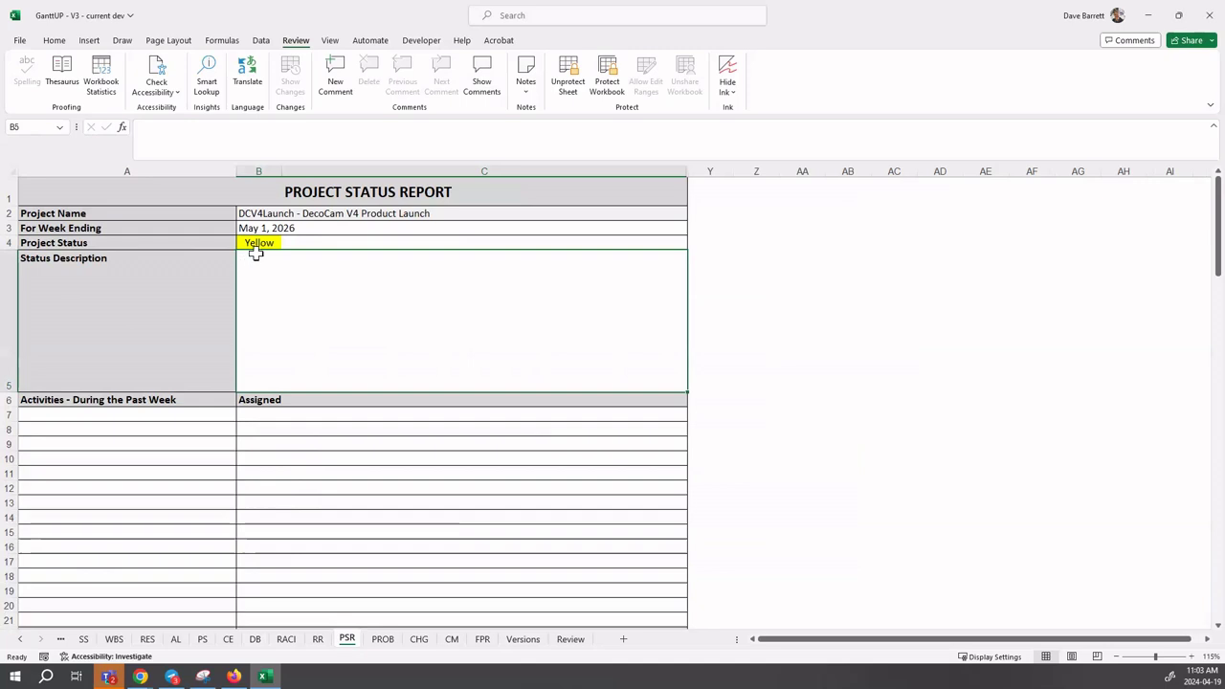
{"action": "left_click", "coordinate": [196, 139]}
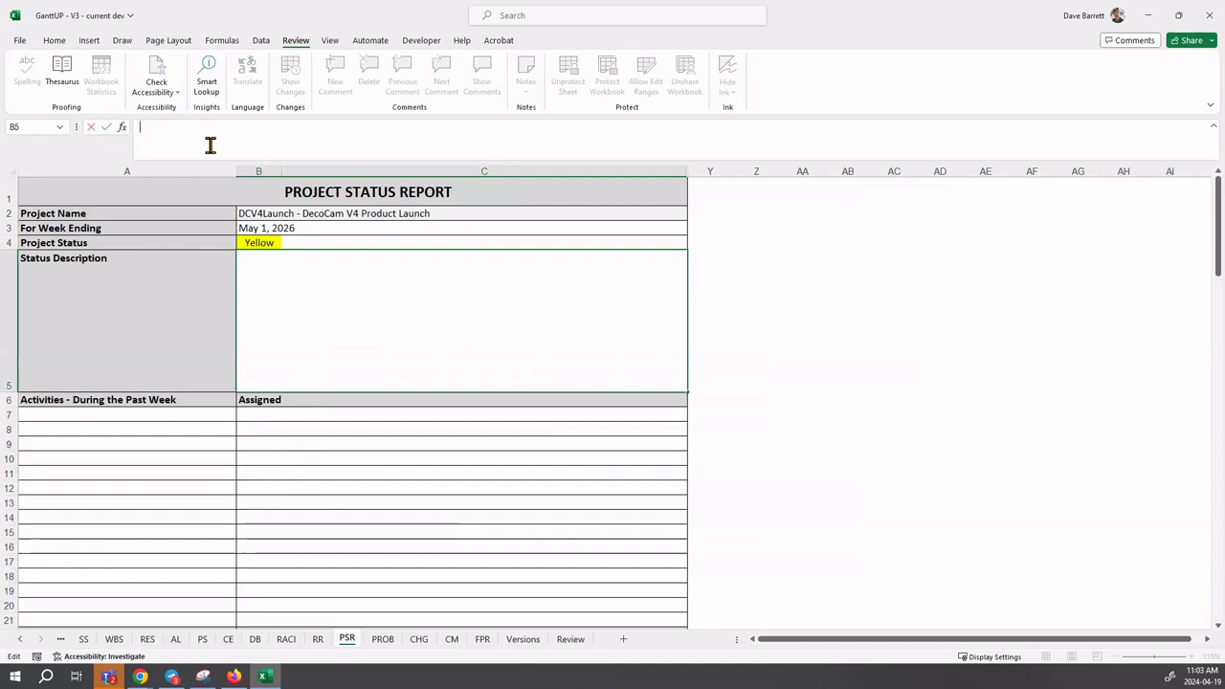
{"action": "type", "text": "The work of the project is proceeding well, with most tasks currently on schedule. The project is reporting a yellow project status for two main reasons:  1. The project is currently $820 over budget. 2. This first issue listed below (i.e., film video activity taking longer than expected could potentially delay the completion of the promotional video and the product launch).  The source of the budget increase is being investigated—more information to come. The schedule is being adjusted in order to accommodate a longer file video activity."}
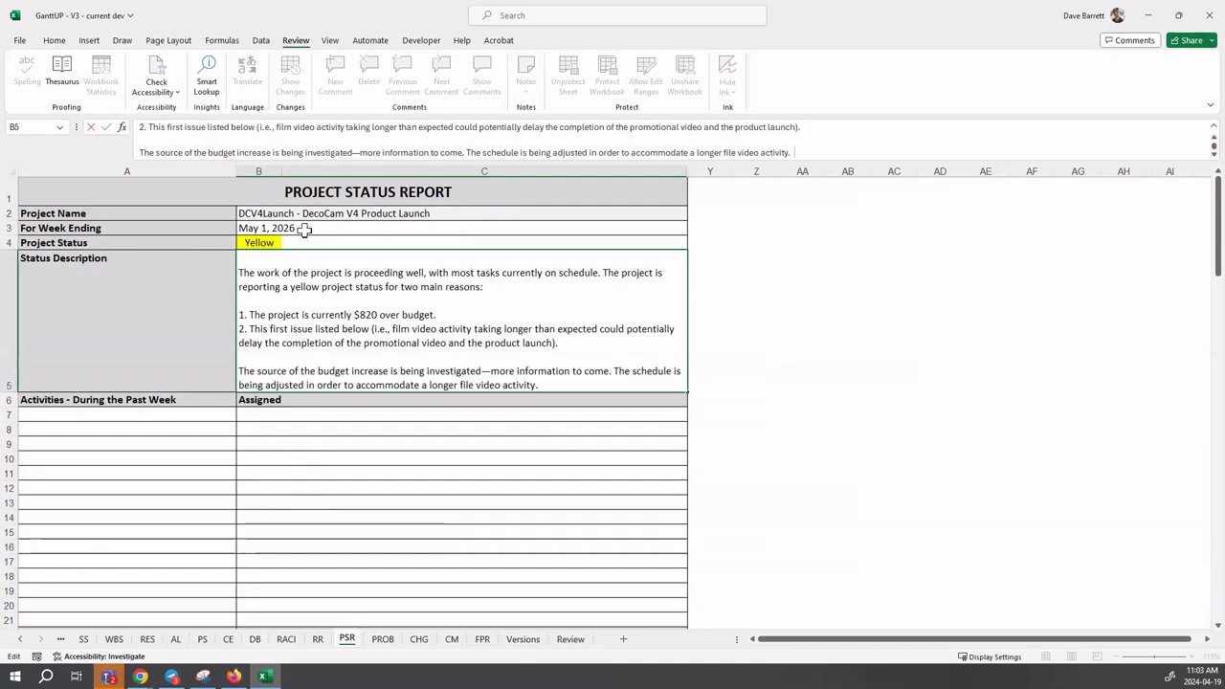
{"action": "left_click", "coordinate": [247, 259]}
{"action": "key", "text": "Delete"}
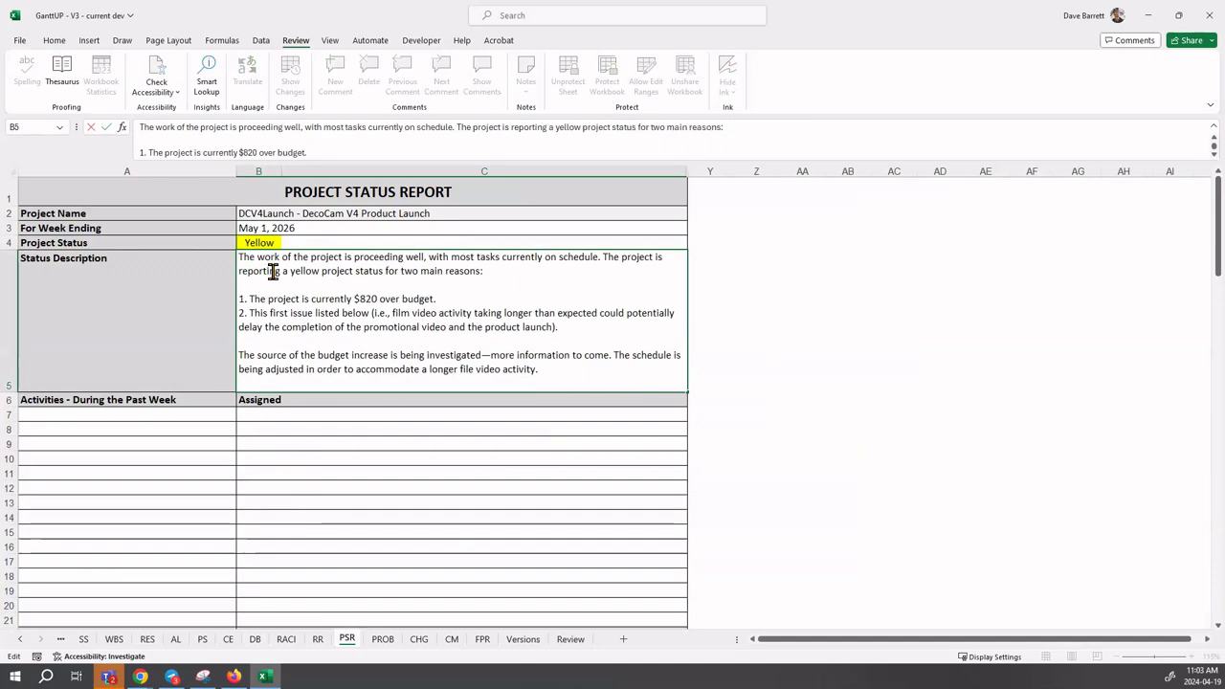
{"action": "left_click", "coordinate": [560, 373]}
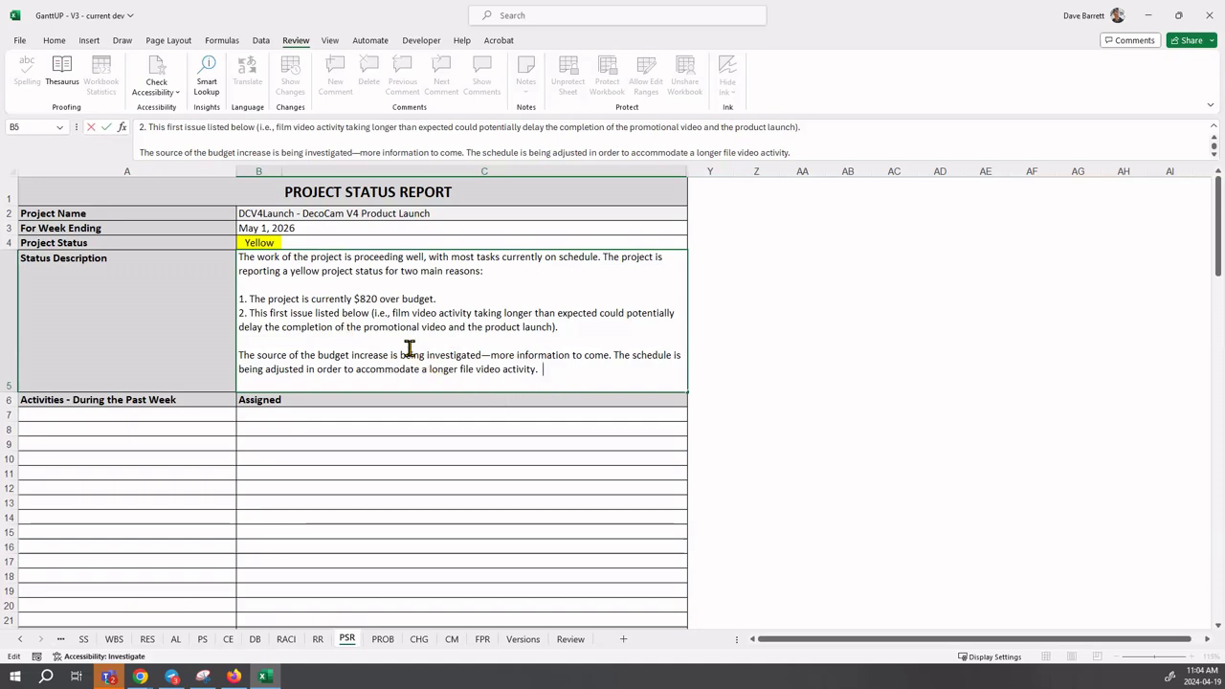
{"action": "scroll", "coordinate": [395, 335], "scroll_direction": "down", "scroll_amount": 2}
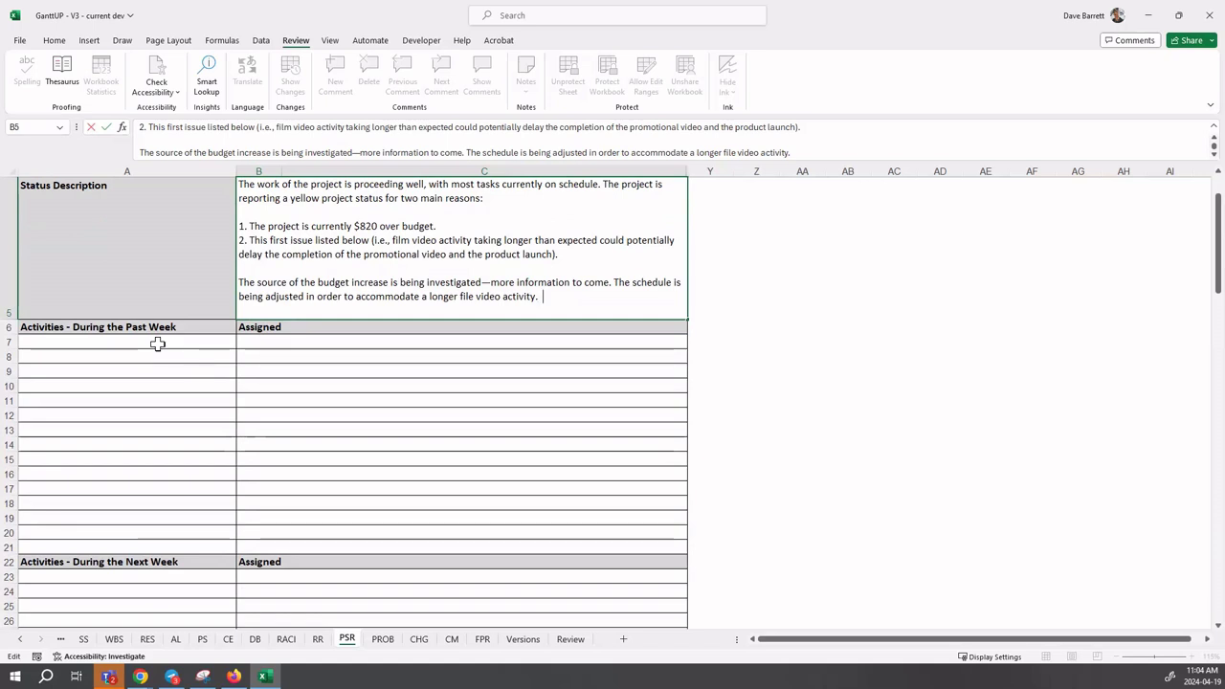
- Return to the PS schedule and scroll to show Film video at 75% and Promotional video ending 5-08-26
{"action": "left_click", "coordinate": [203, 641]}
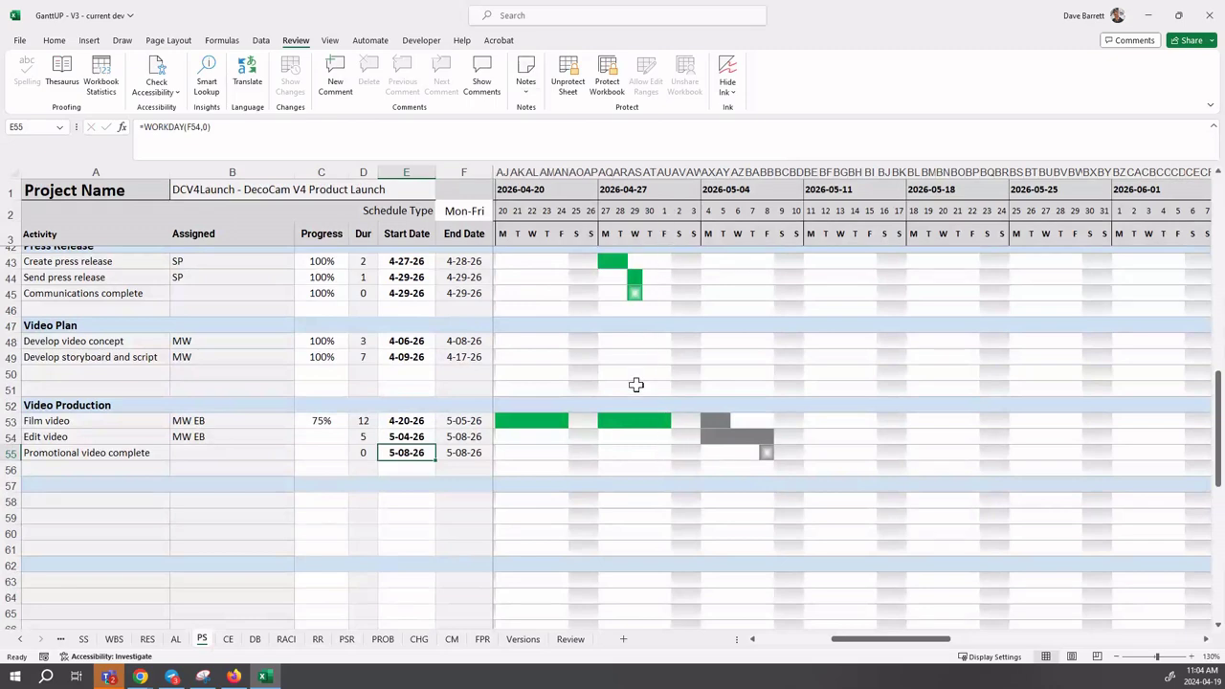
{"action": "scroll", "coordinate": [641, 409], "scroll_direction": "up", "scroll_amount": 1}
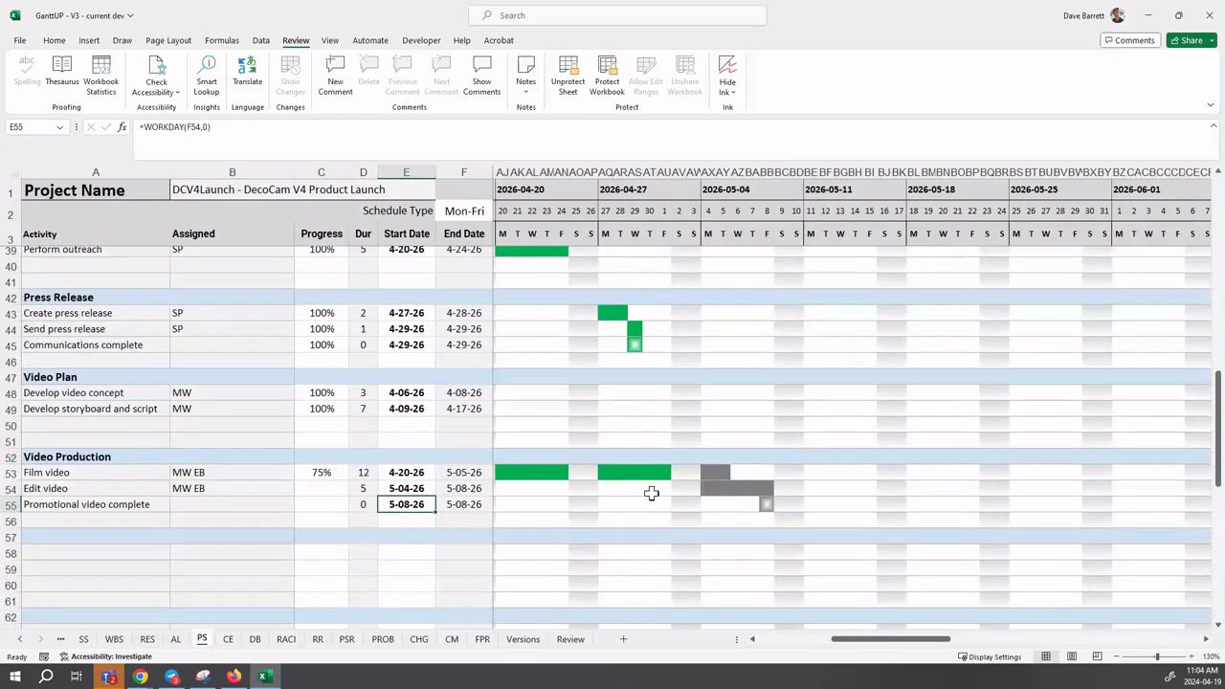
{"action": "scroll", "coordinate": [651, 491], "scroll_direction": "up", "scroll_amount": 1}
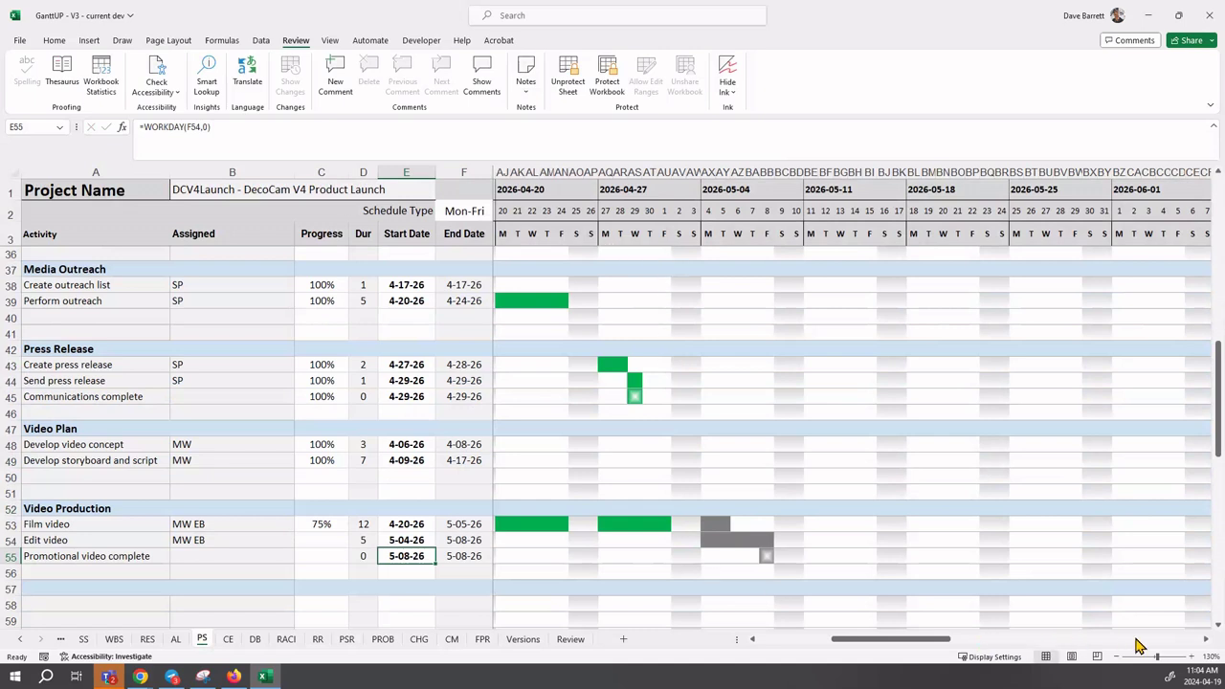
{"action": "left_click", "coordinate": [1197, 642]}
{"action": "left_click", "coordinate": [1203, 639]}
{"action": "left_click", "coordinate": [1203, 639]}
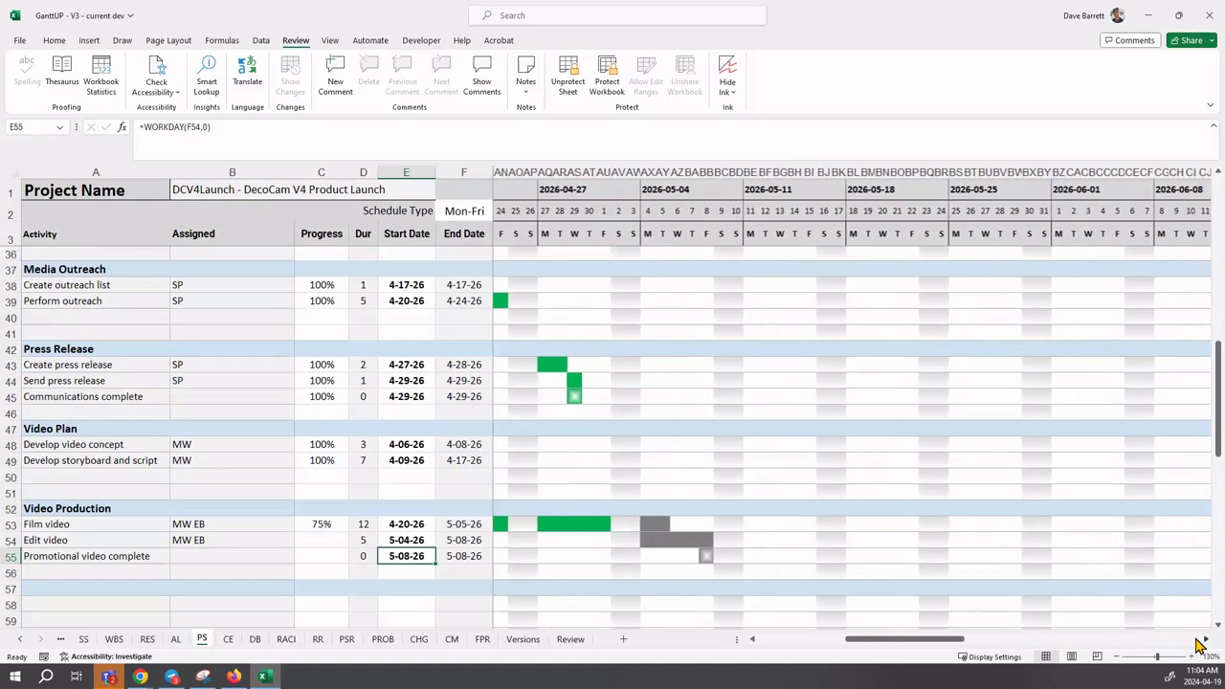
{"action": "left_click", "coordinate": [1202, 639]}
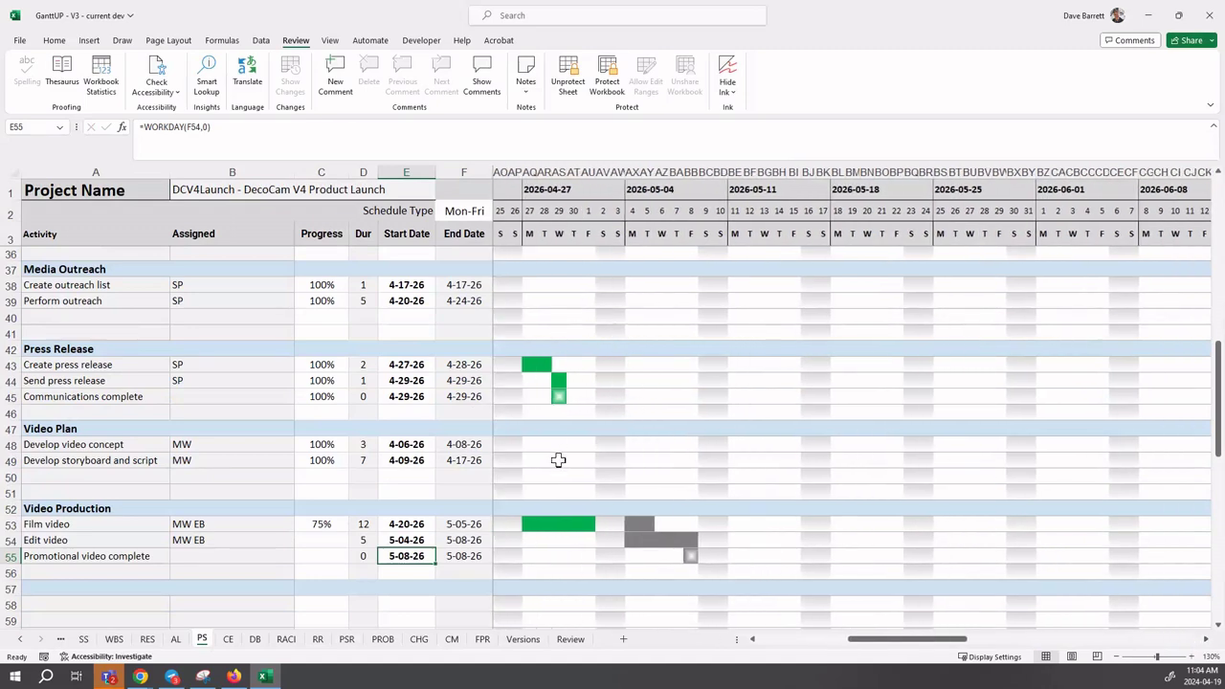
{"action": "scroll", "coordinate": [562, 483], "scroll_direction": "up", "scroll_amount": 6}
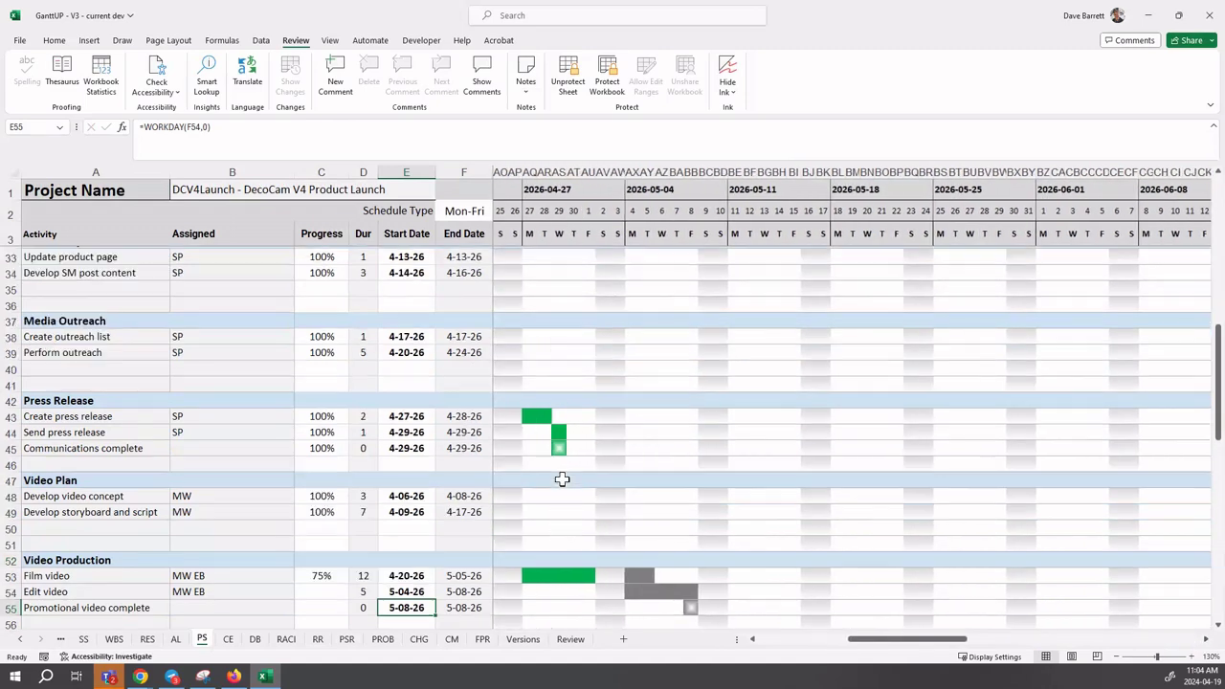
{"action": "scroll", "coordinate": [562, 478], "scroll_direction": "up", "scroll_amount": 4}
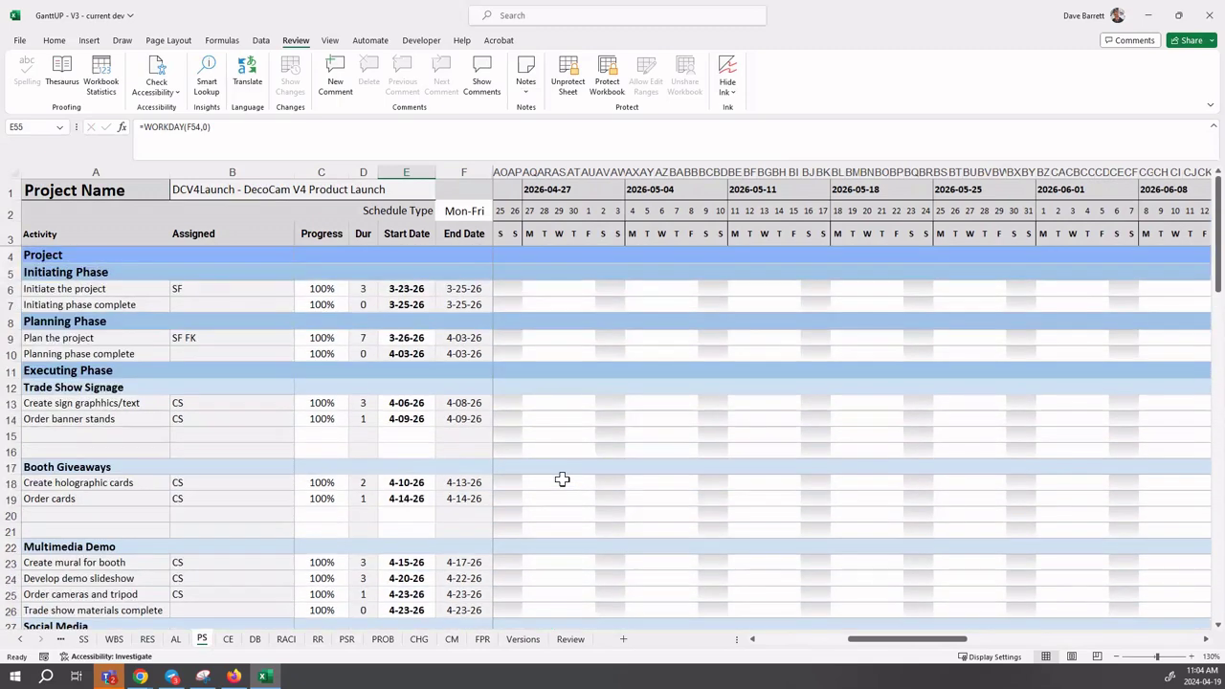
{"action": "scroll", "coordinate": [561, 479], "scroll_direction": "down", "scroll_amount": 10}
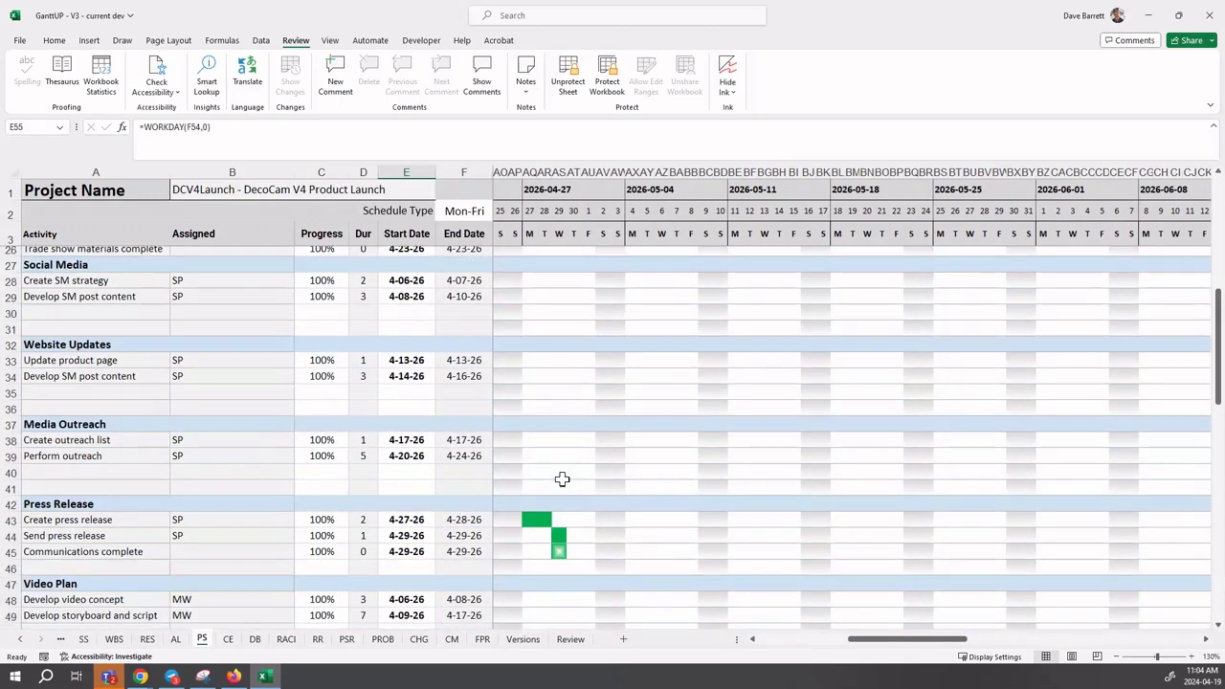
{"action": "scroll", "coordinate": [562, 482], "scroll_direction": "down", "scroll_amount": 1}
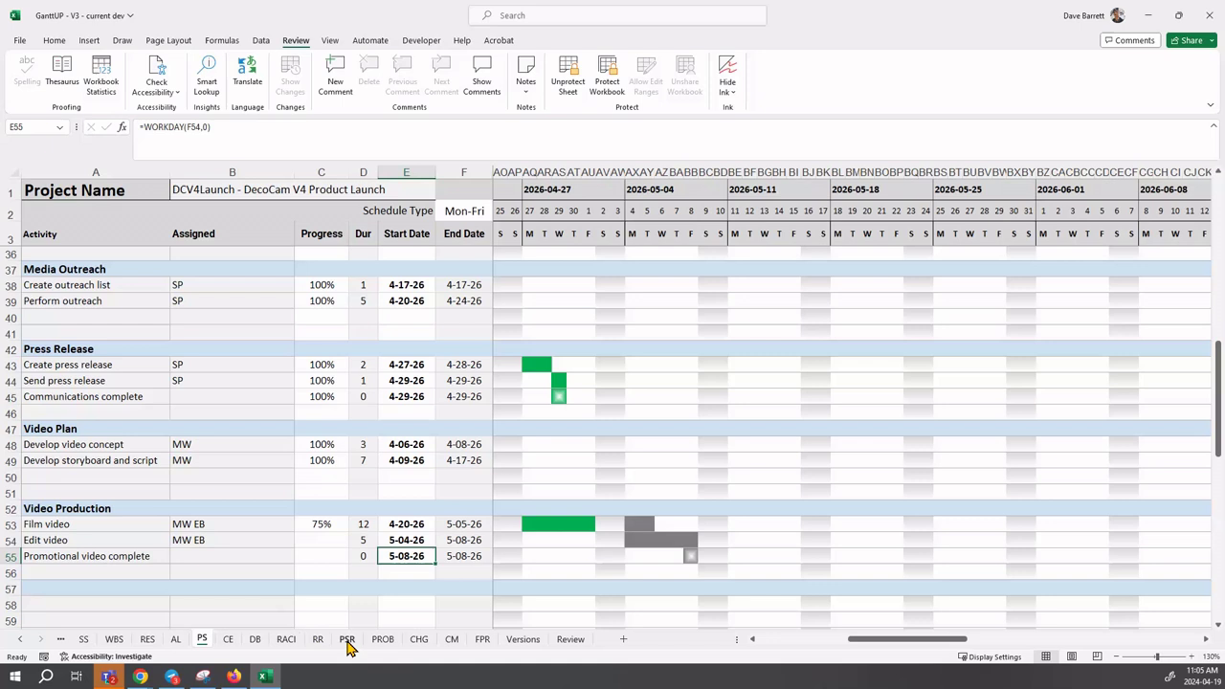
- On the PSR sheet, enter Create press release, Send press release and Film video in A7 to A9
{"action": "left_click", "coordinate": [347, 639]}
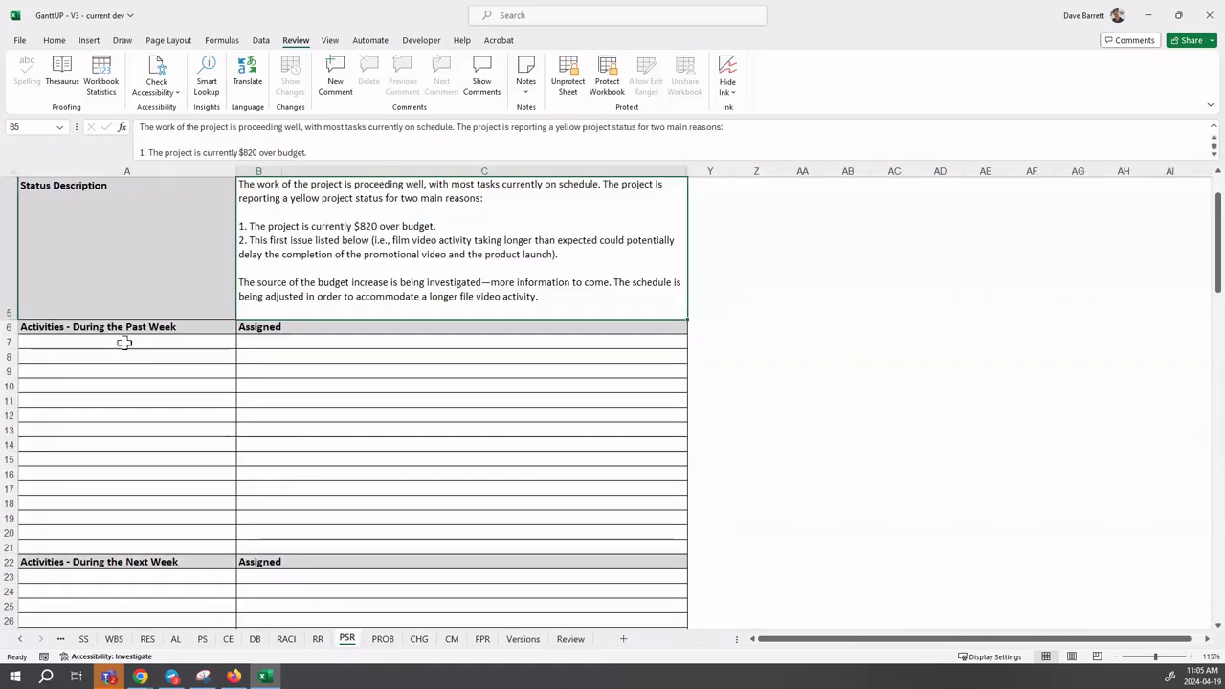
{"action": "left_click", "coordinate": [125, 341]}
{"action": "type", "text": "Cr"}
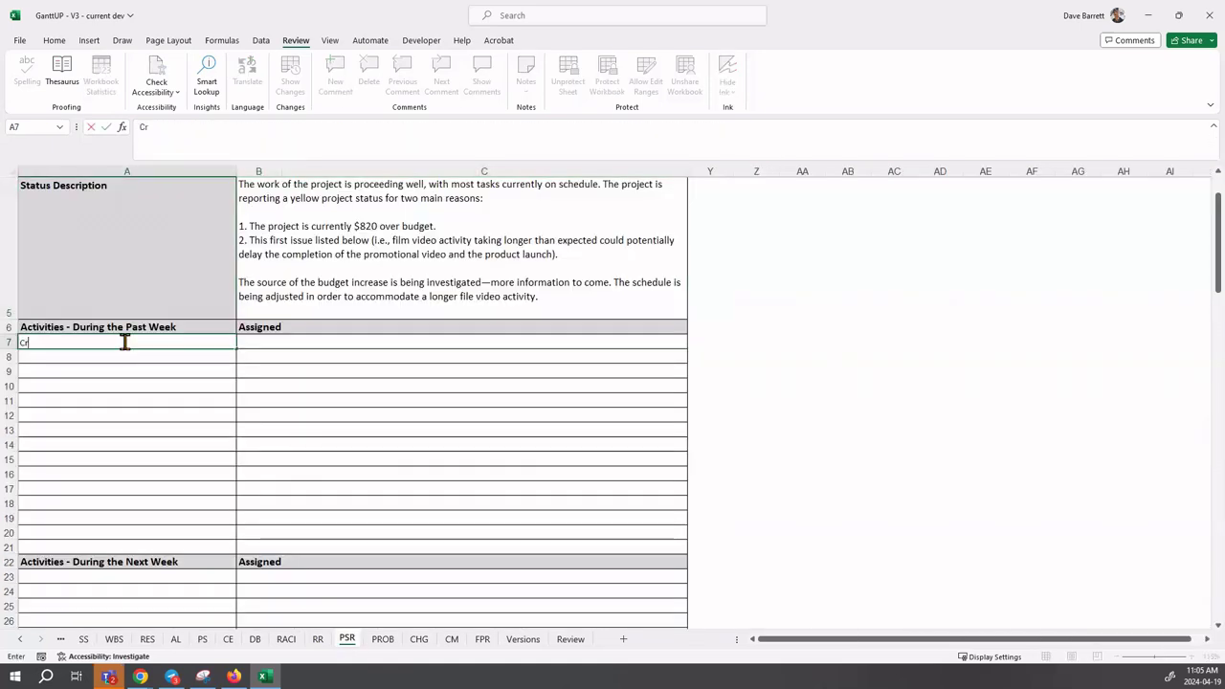
{"action": "type", "text": "eate press rel"}
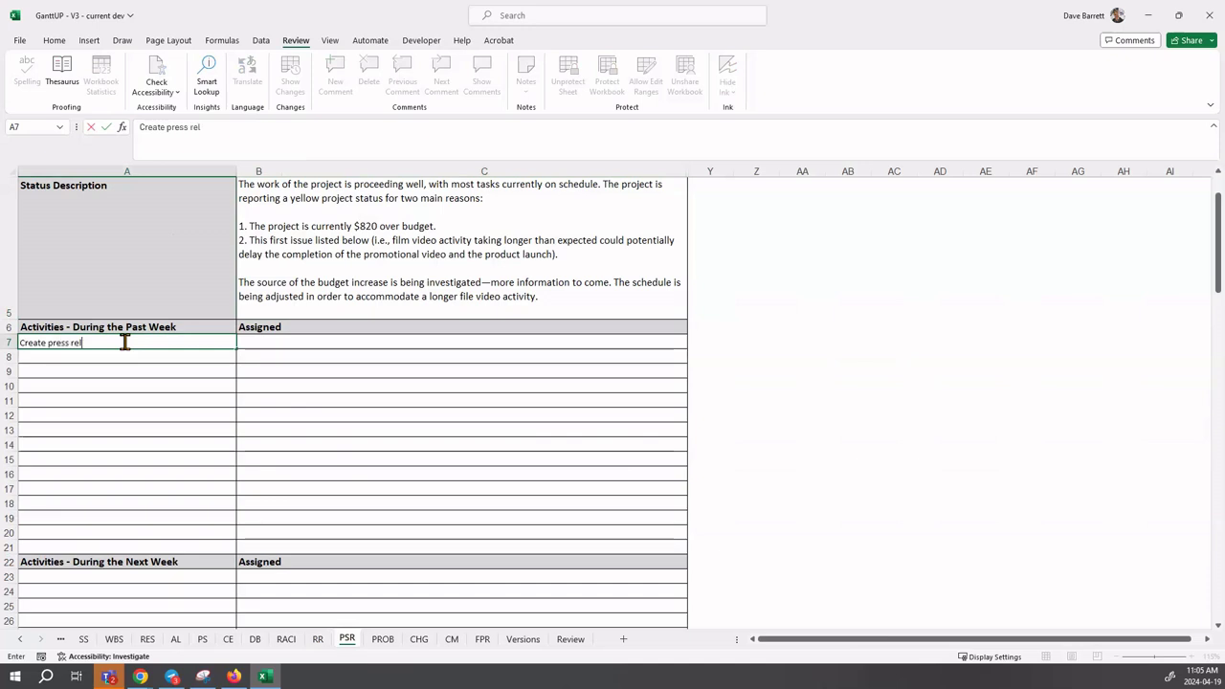
{"action": "type", "text": "ease"}
{"action": "key", "text": "Return"}
{"action": "type", "text": "Se"}
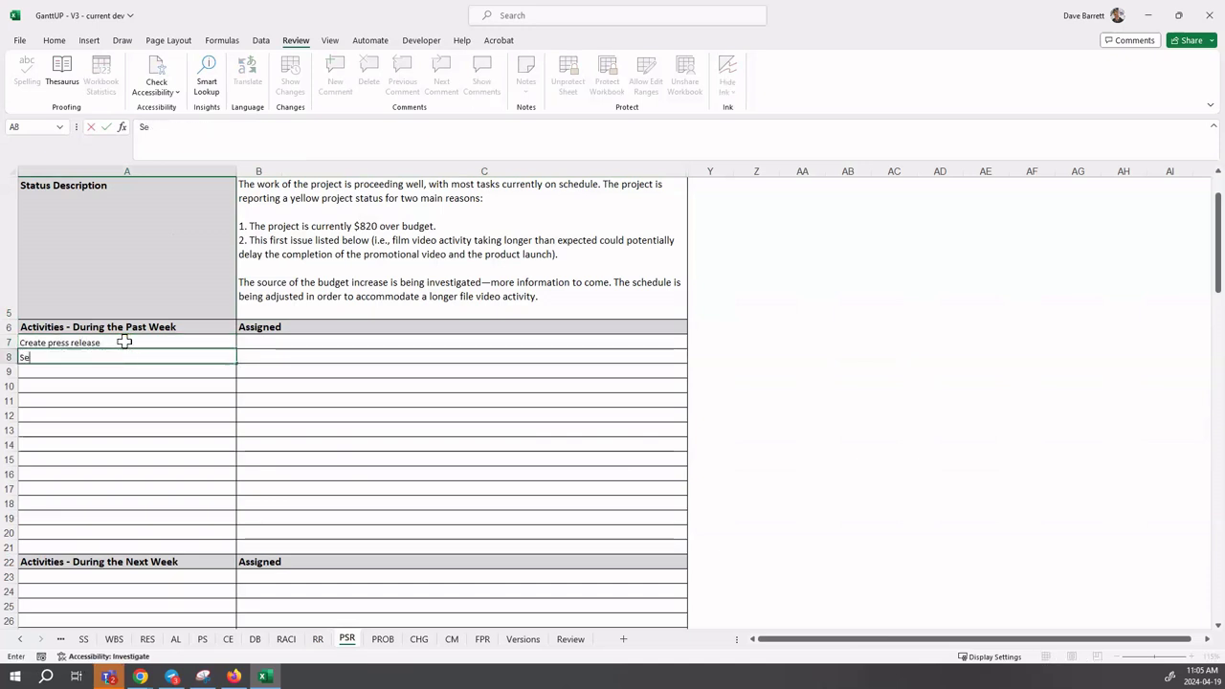
{"action": "type", "text": "nd press release"}
{"action": "key", "text": "Return"}
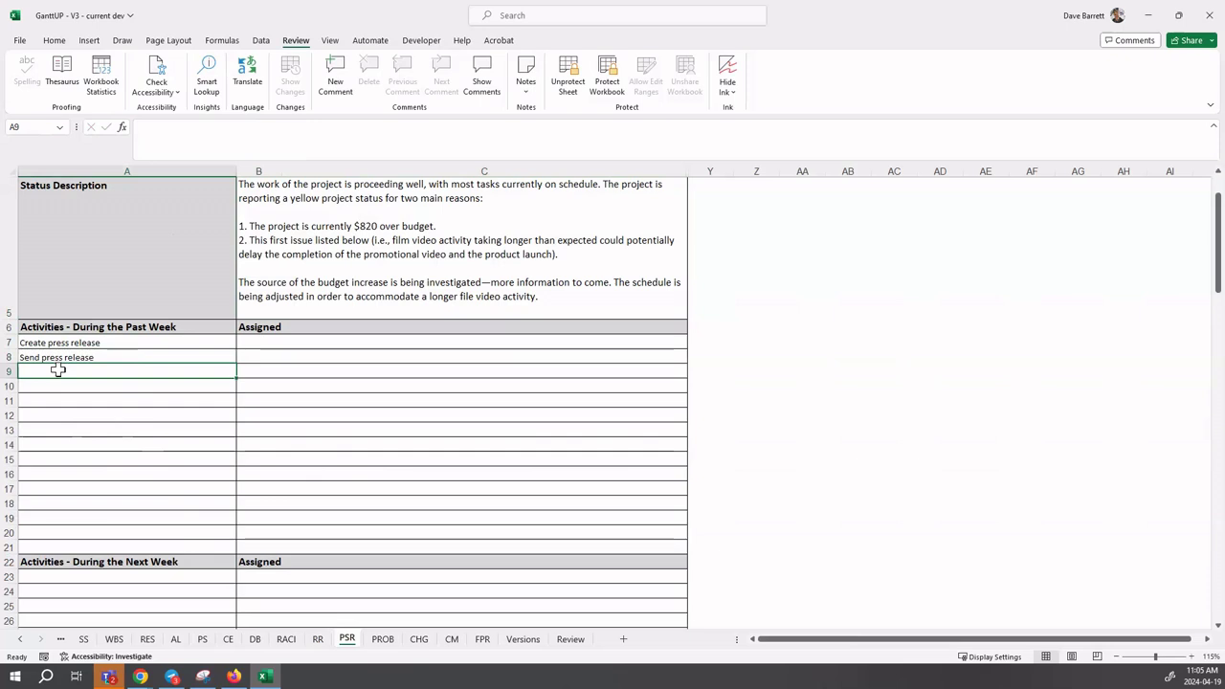
{"action": "type", "text": "Fil"}
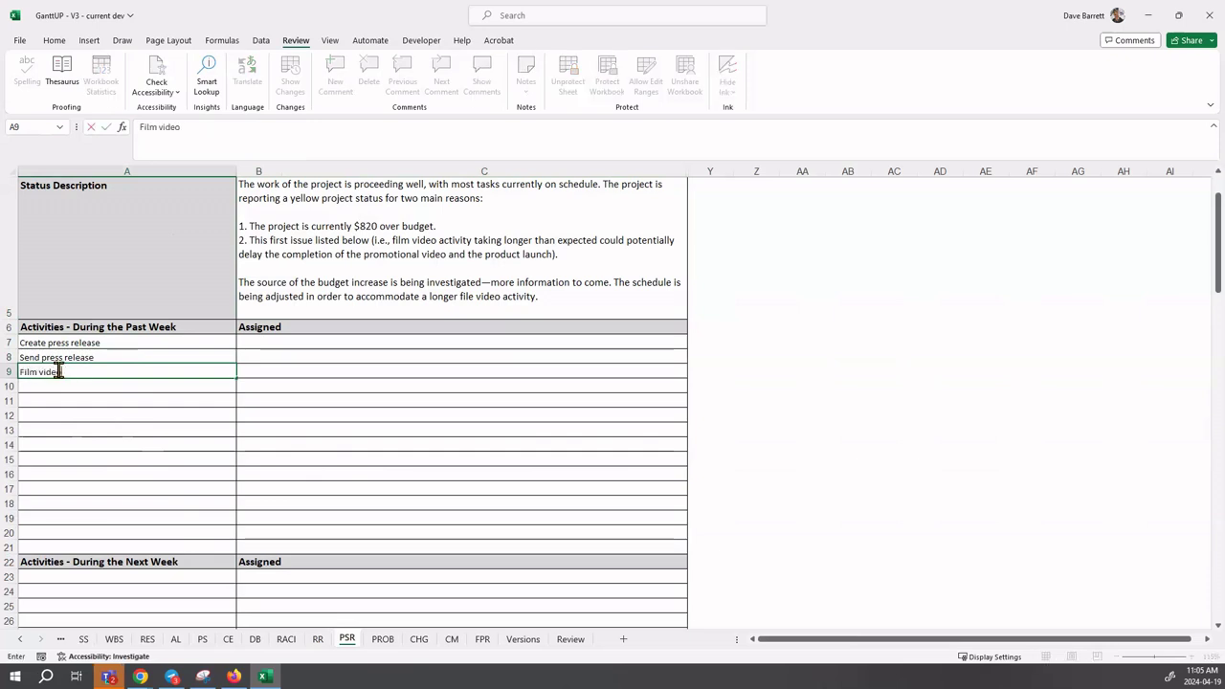
{"action": "type", "text": "m video"}
{"action": "left_click", "coordinate": [257, 341]}
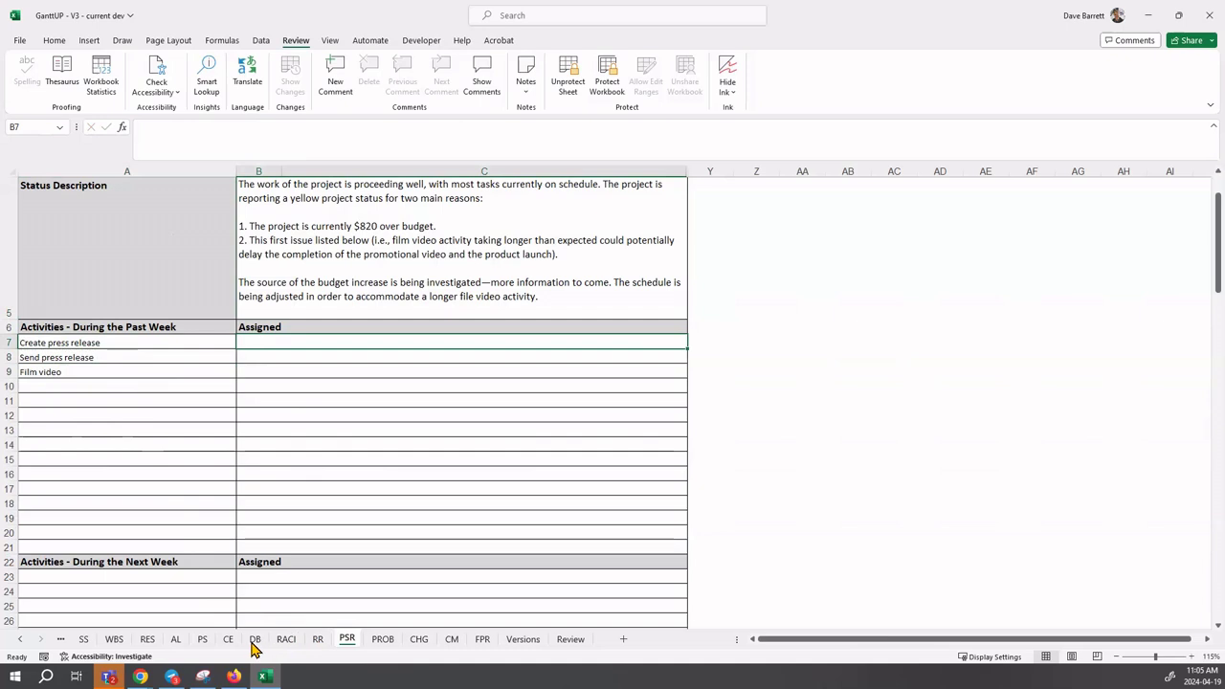
- Check the PS schedule for the assignee, then enter that team member in B7 and B8
{"action": "left_click", "coordinate": [202, 639]}
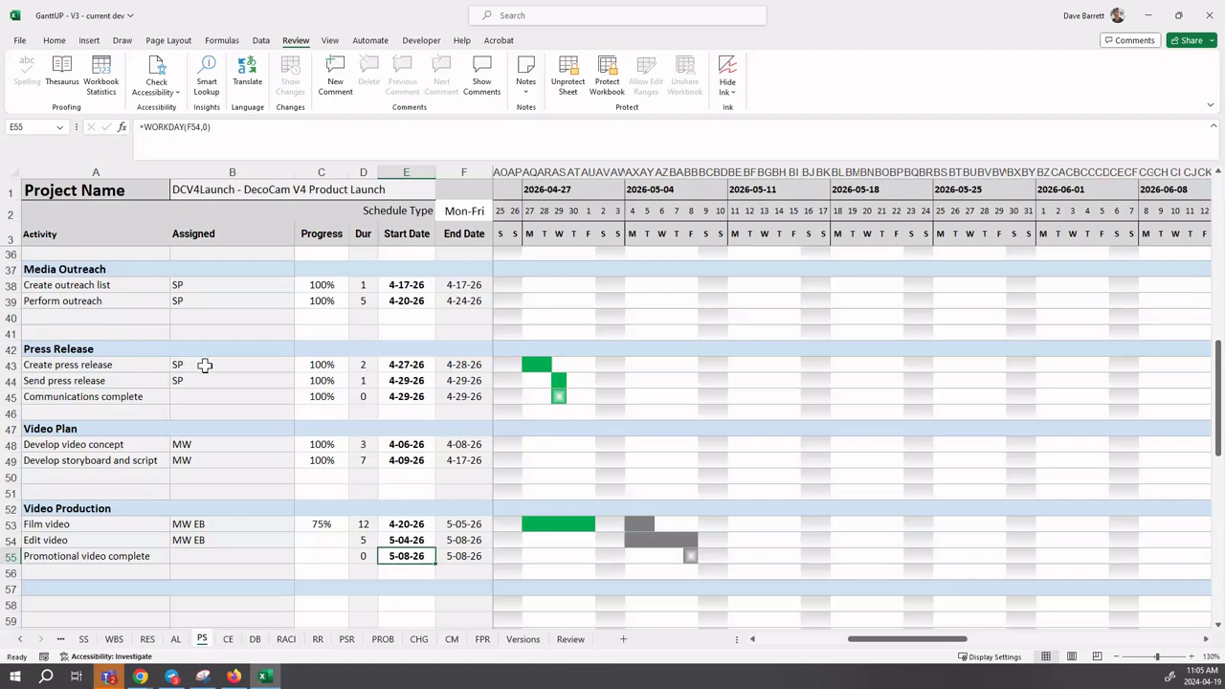
{"action": "left_click", "coordinate": [346, 639]}
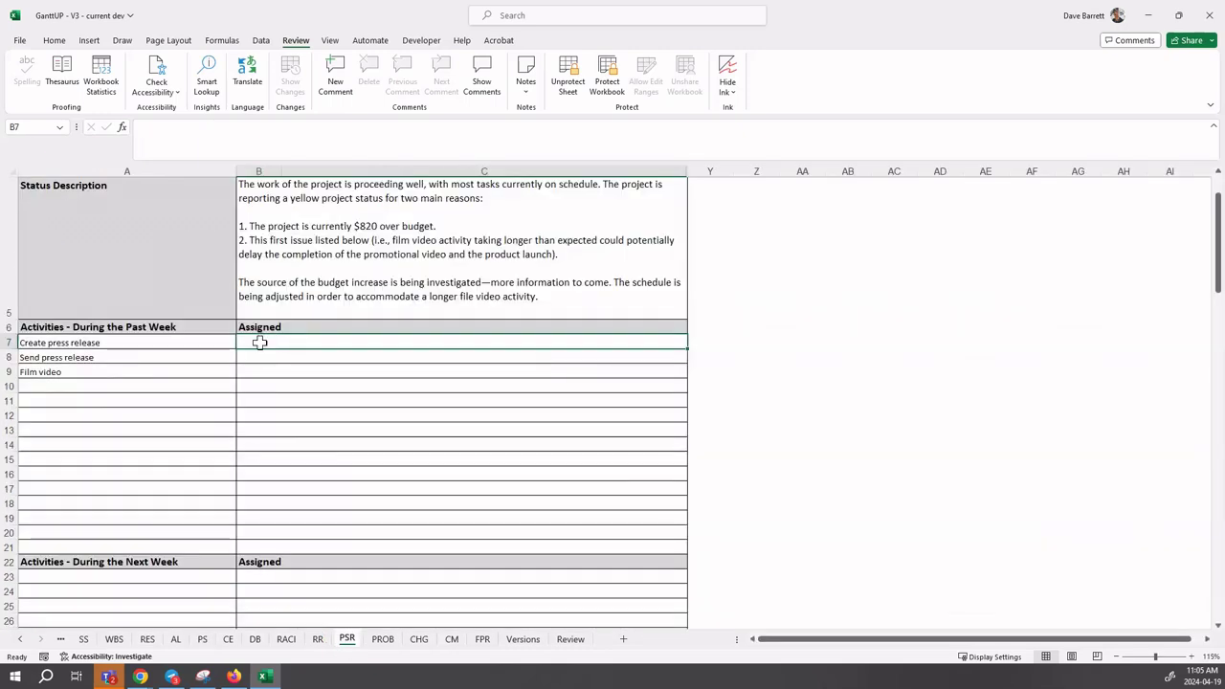
{"action": "type", "text": "Sh"}
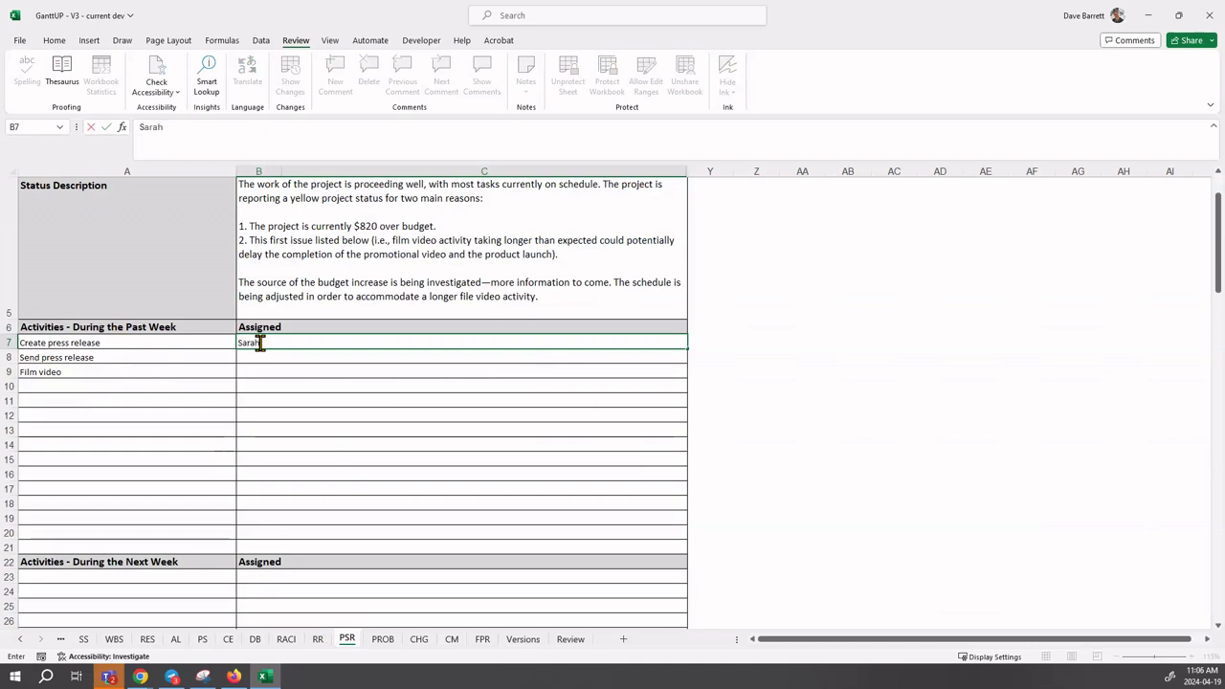
{"action": "type", "text": "Pierce"}
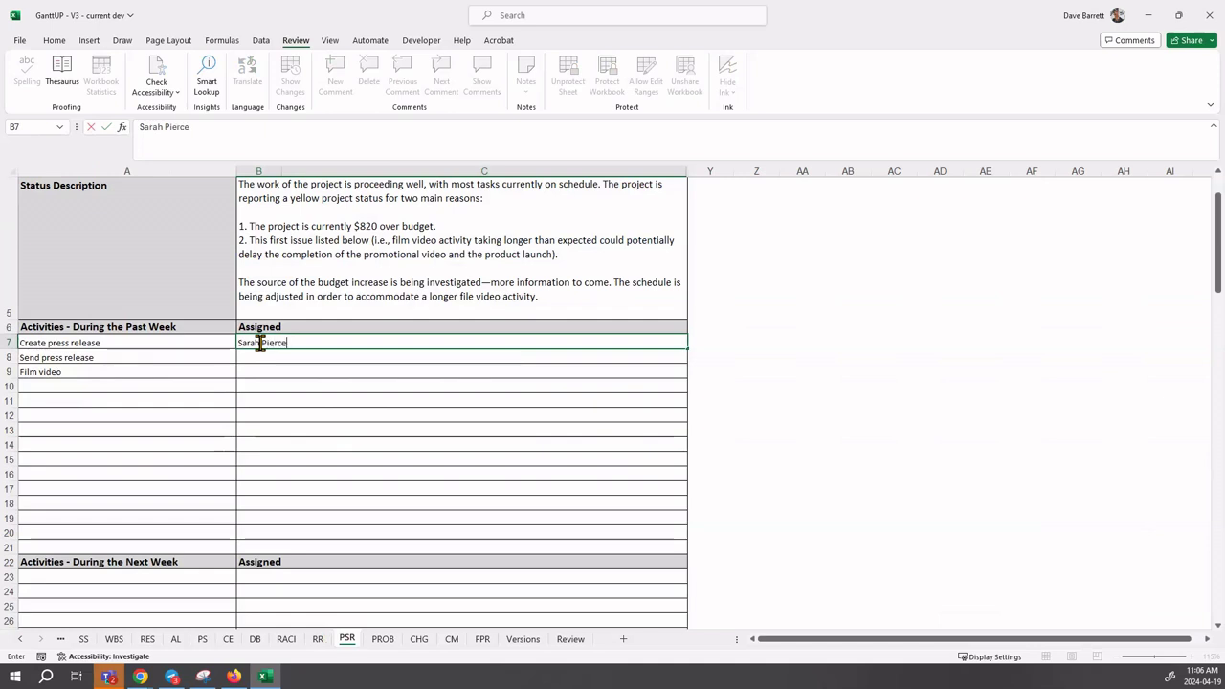
{"action": "key", "text": "Return"}
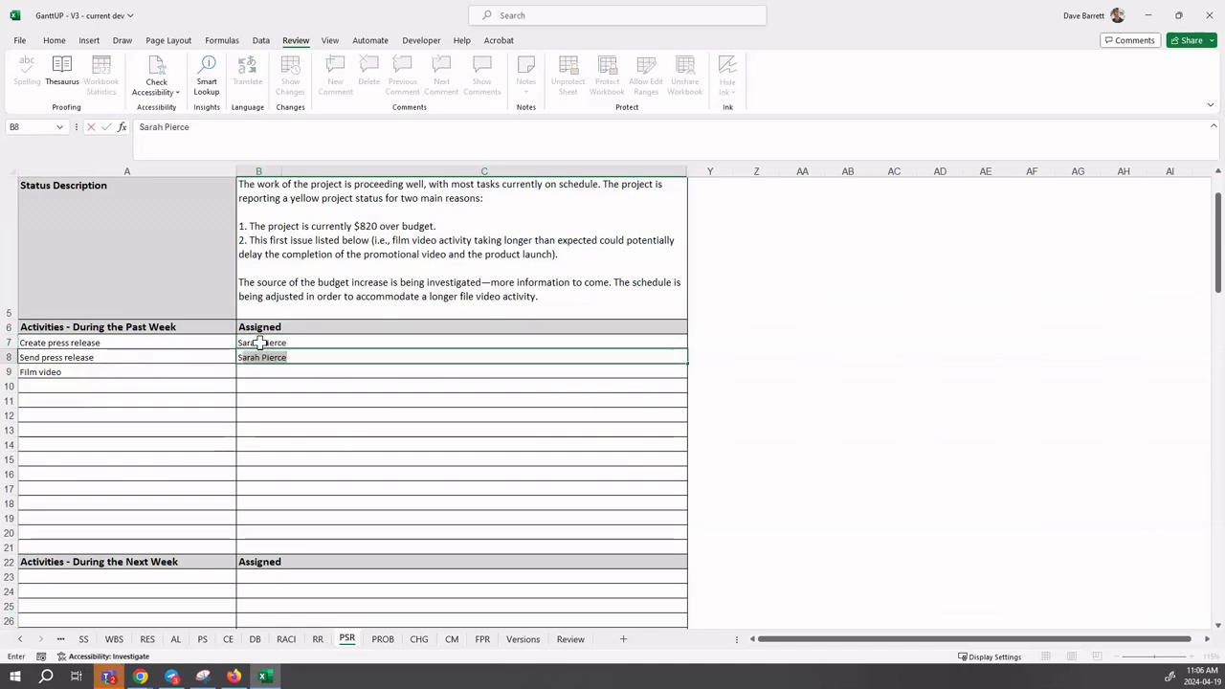
{"action": "key", "text": "Return"}
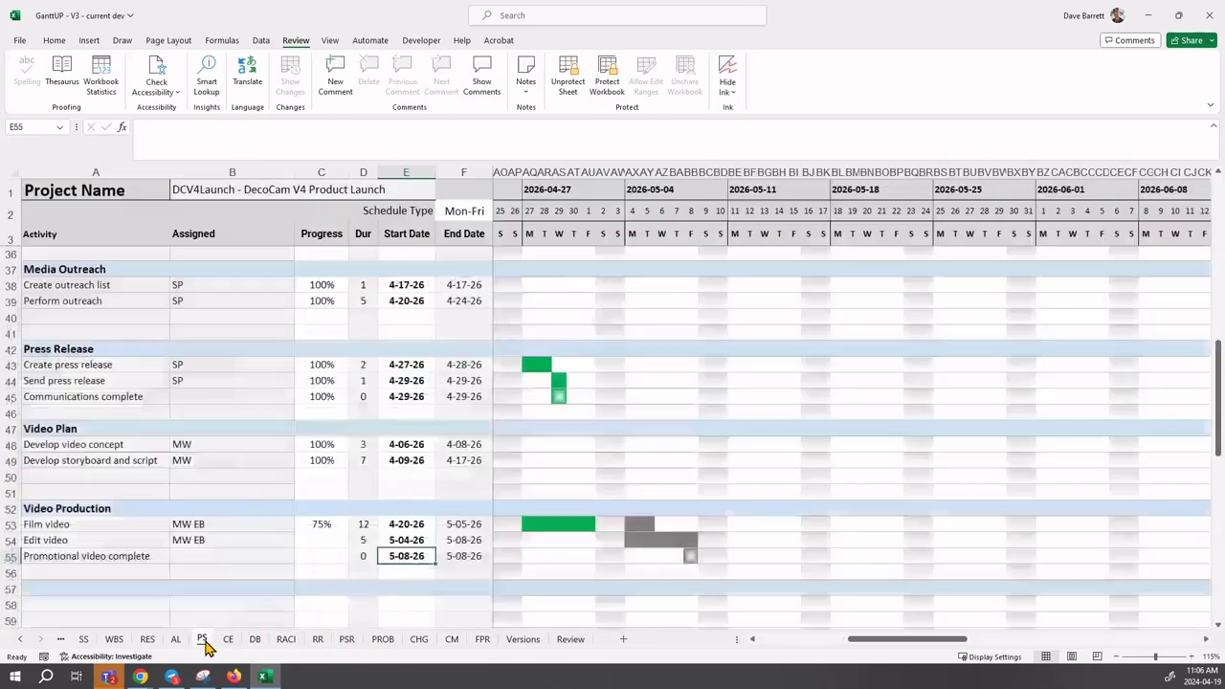
- Look up names on the PS and RES sheets, then enter both video team members in B9
{"action": "left_click", "coordinate": [203, 640]}
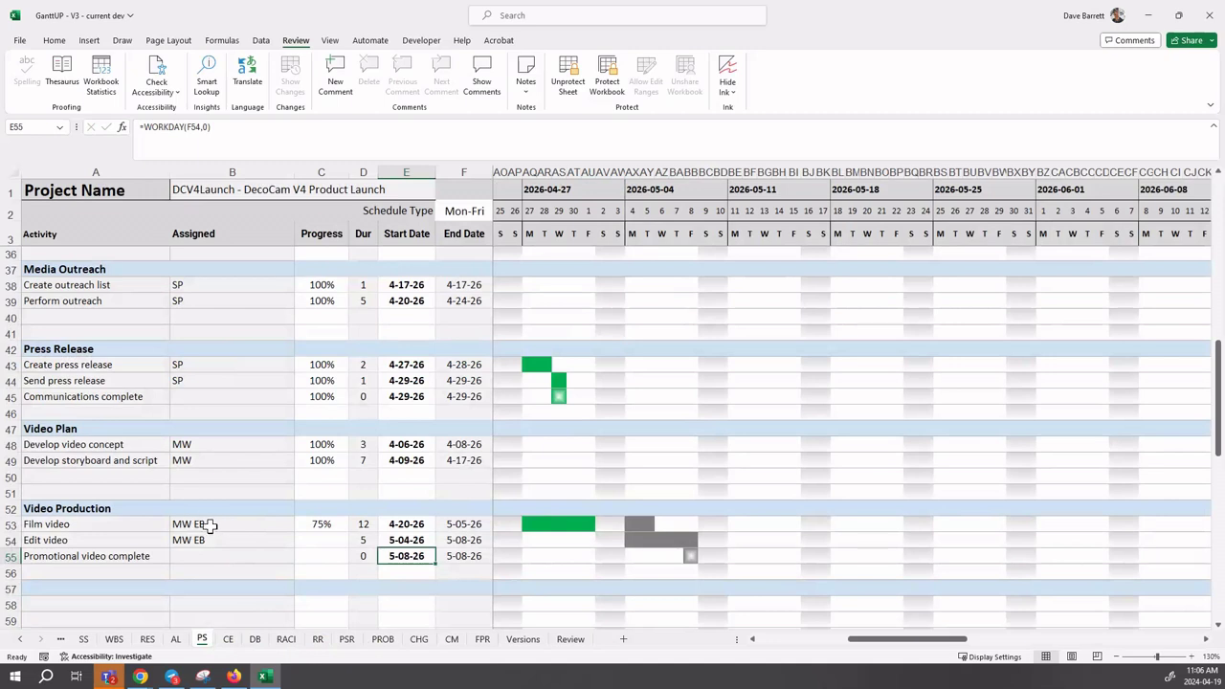
{"action": "left_click", "coordinate": [147, 639]}
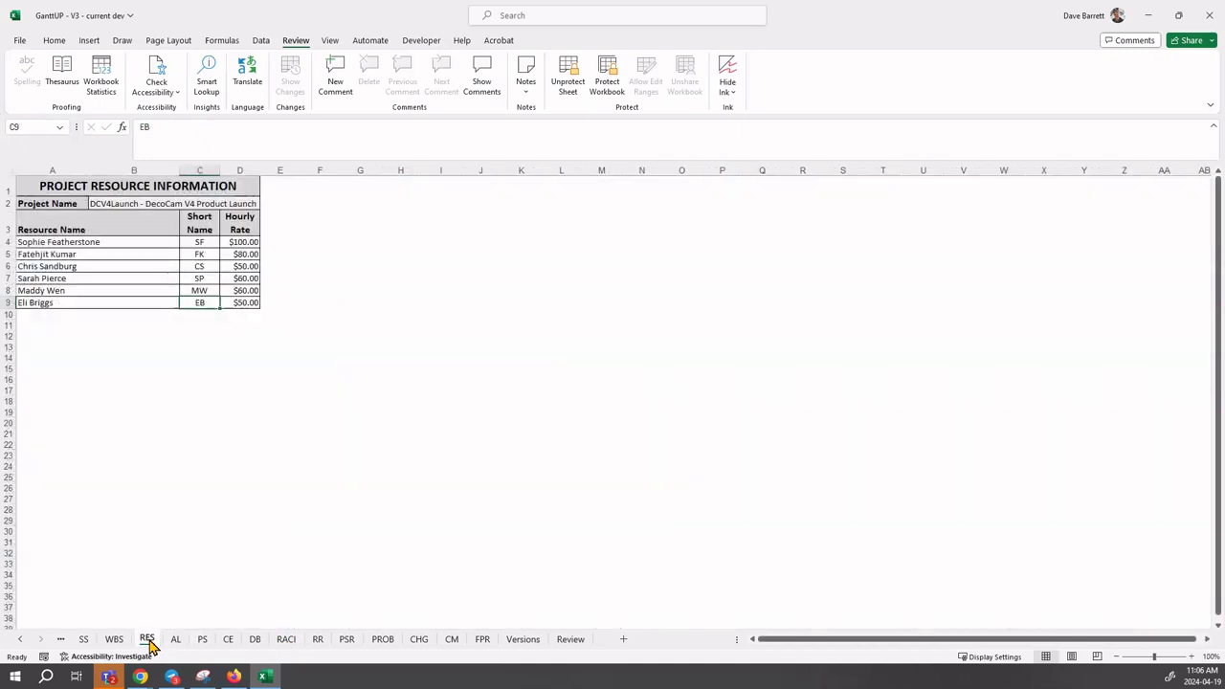
{"action": "left_click", "coordinate": [202, 640]}
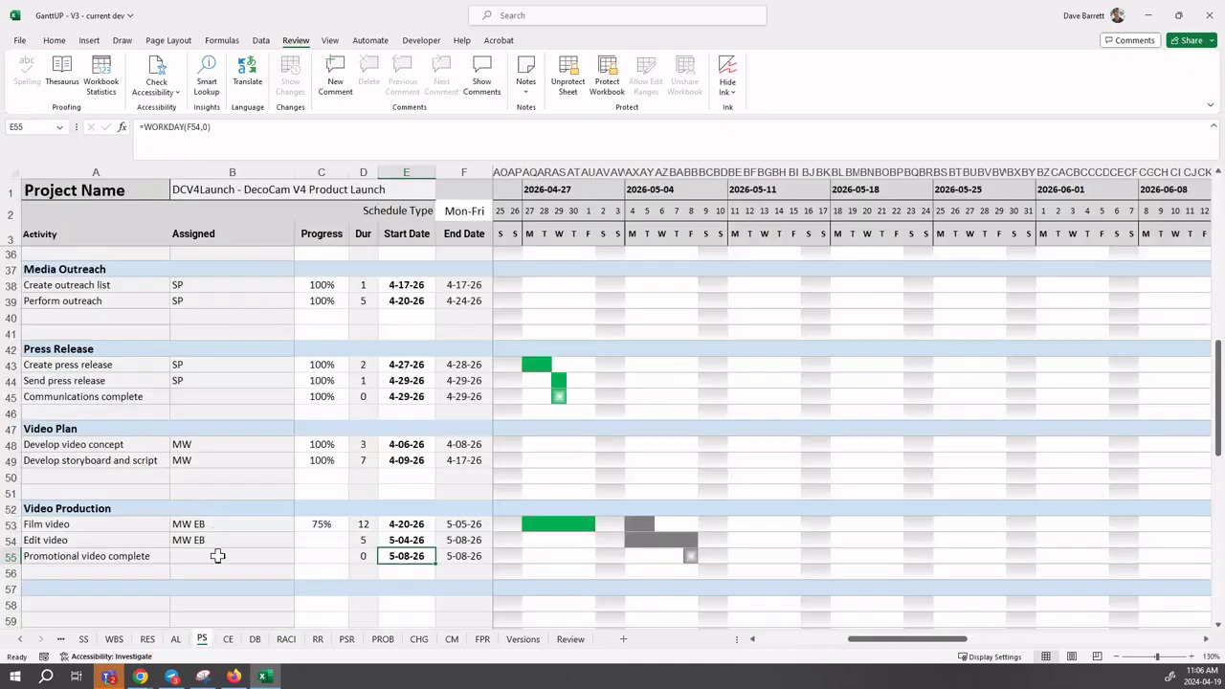
{"action": "left_click", "coordinate": [349, 639]}
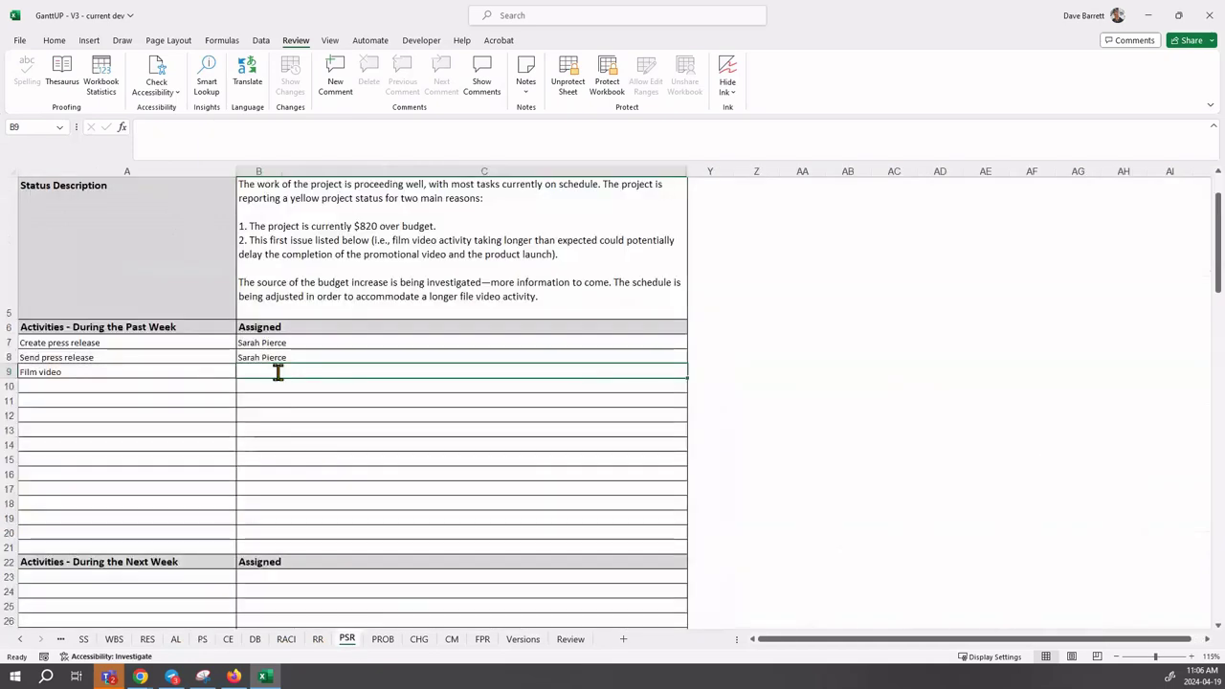
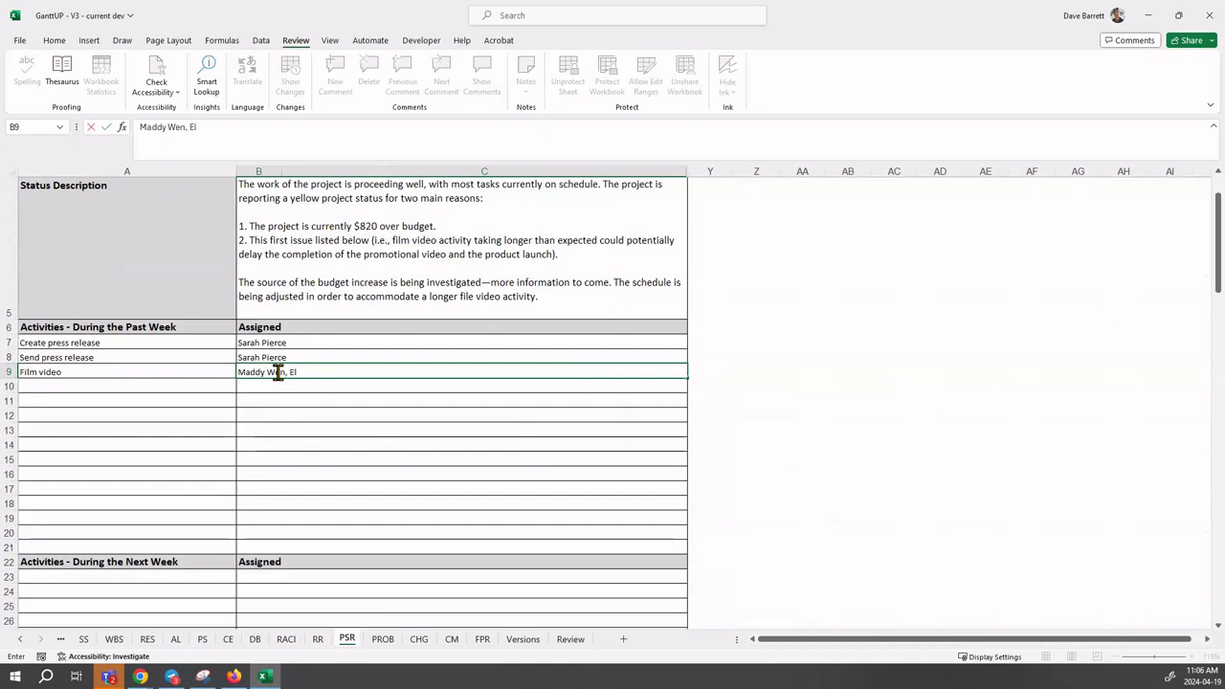
{"action": "key", "text": "Return"}
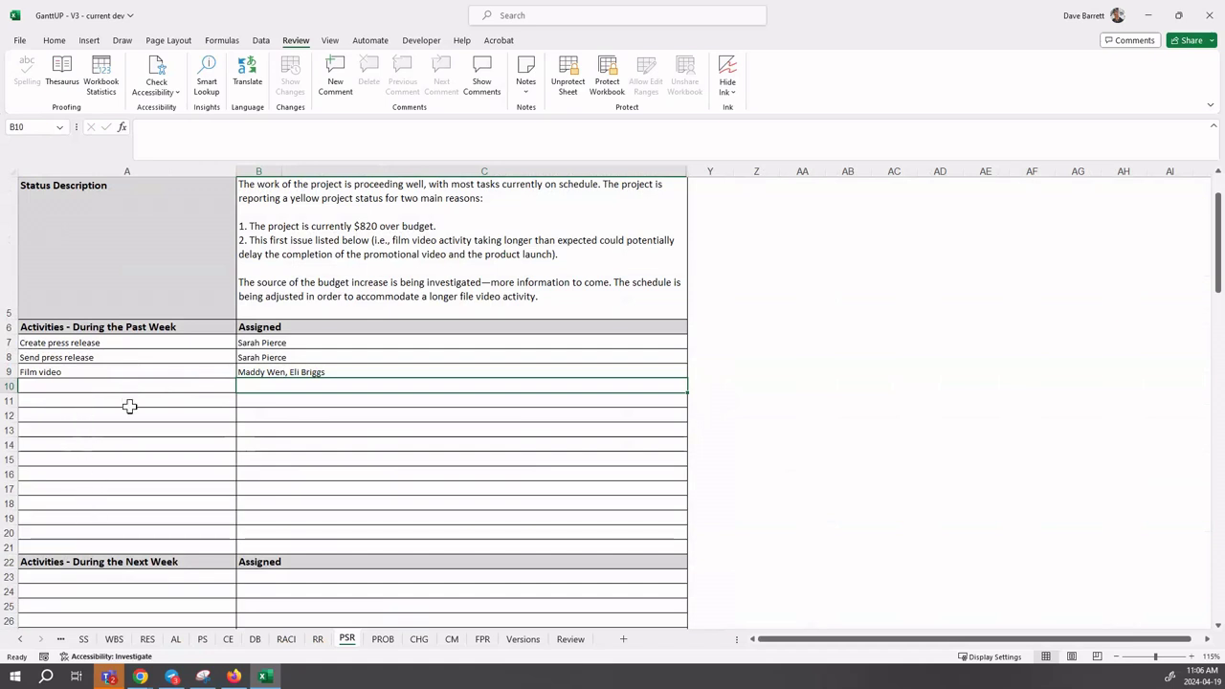
{"action": "scroll", "coordinate": [129, 402], "scroll_direction": "down", "scroll_amount": 3}
{"action": "scroll", "coordinate": [129, 406], "scroll_direction": "down", "scroll_amount": 1}
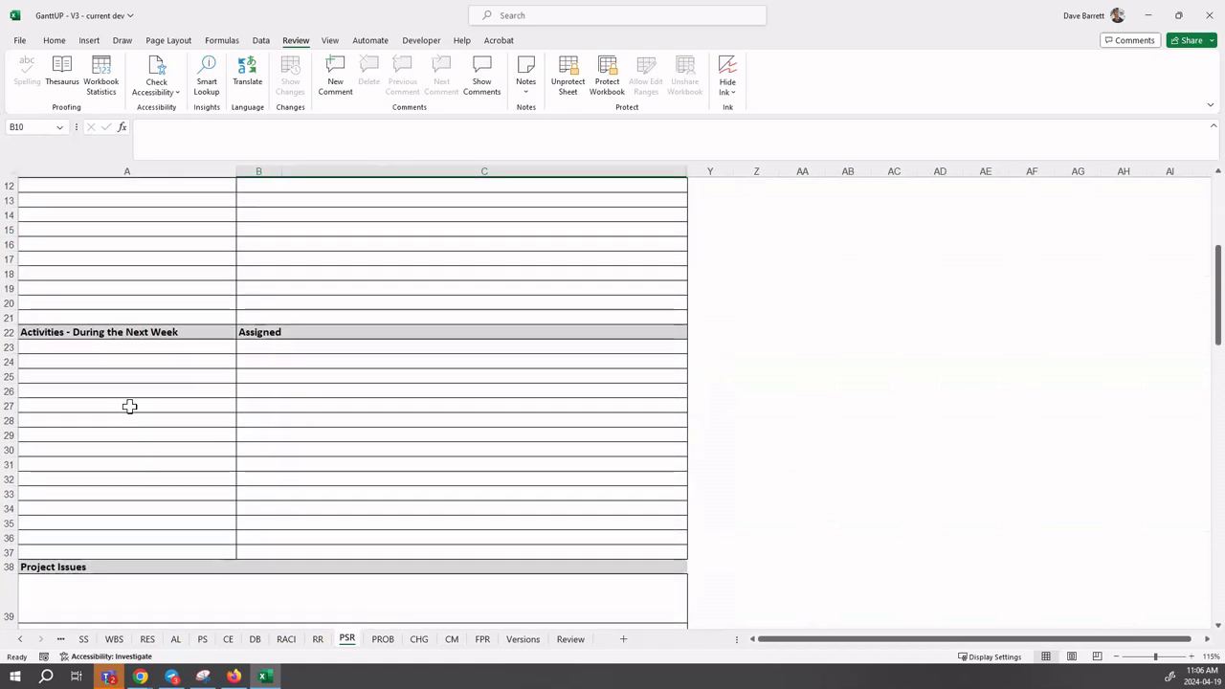
{"action": "scroll", "coordinate": [131, 402], "scroll_direction": "down", "scroll_amount": 2}
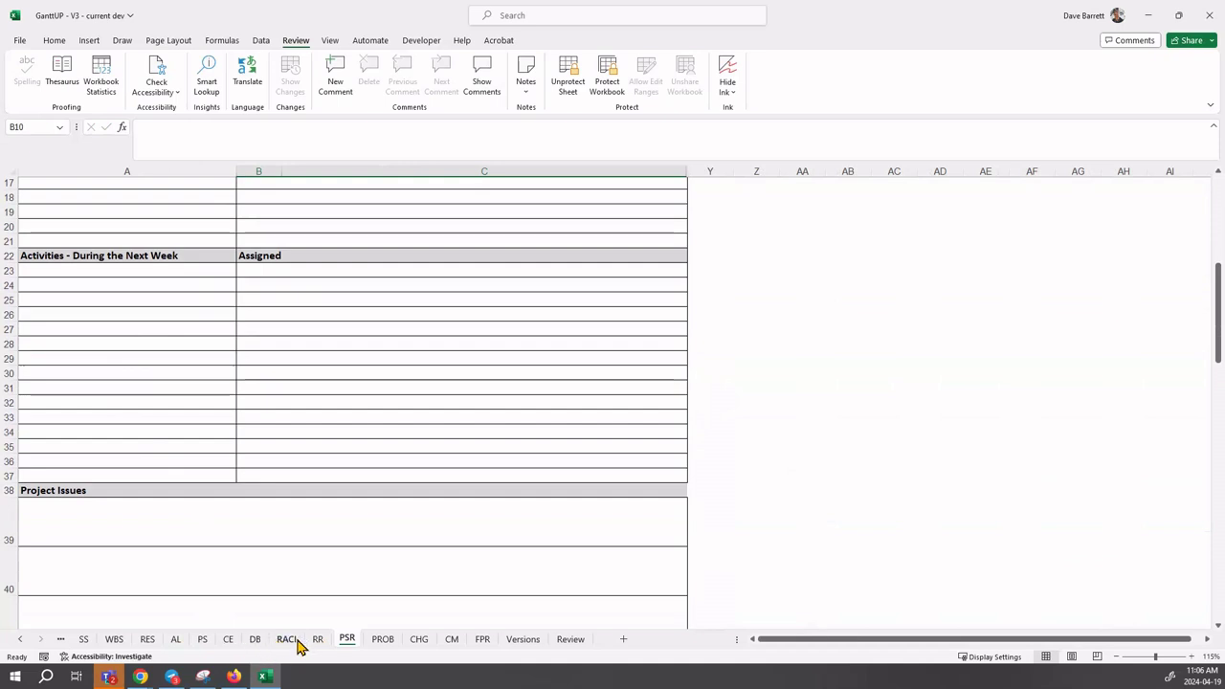
- Scroll the PS Gantt schedule to the Video Production rows, where Edit video runs 5-04-26 to 5-08-26
{"action": "left_click", "coordinate": [203, 639]}
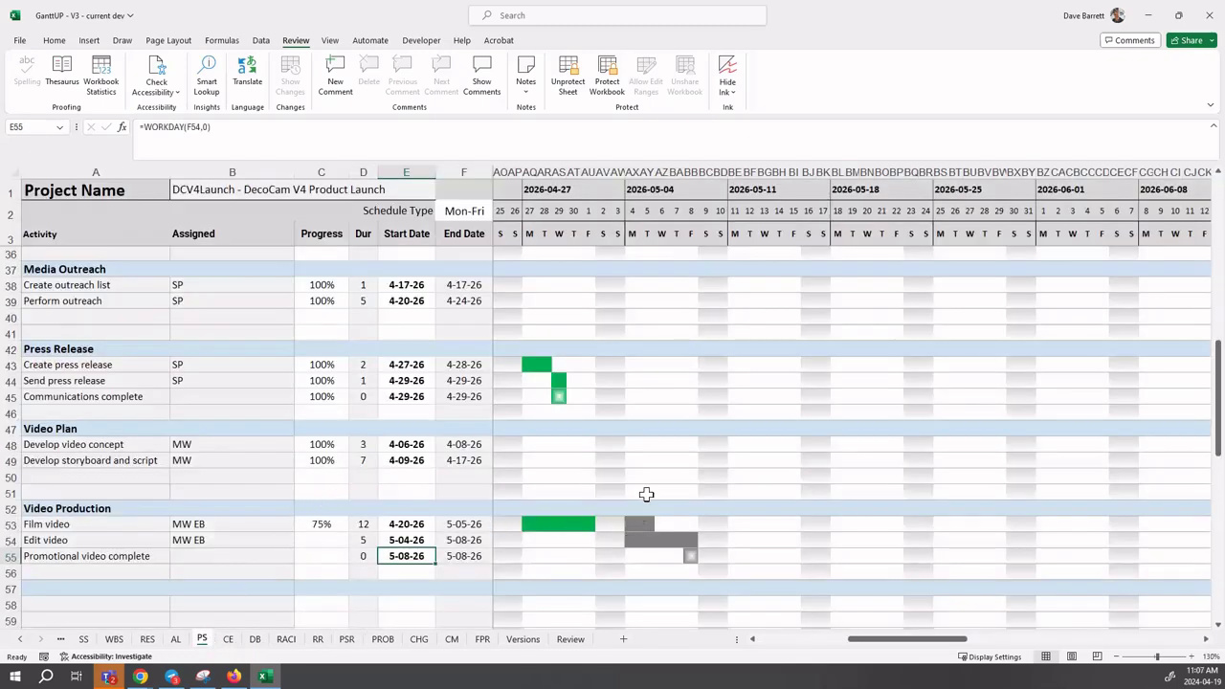
{"action": "scroll", "coordinate": [646, 493], "scroll_direction": "down", "scroll_amount": 6}
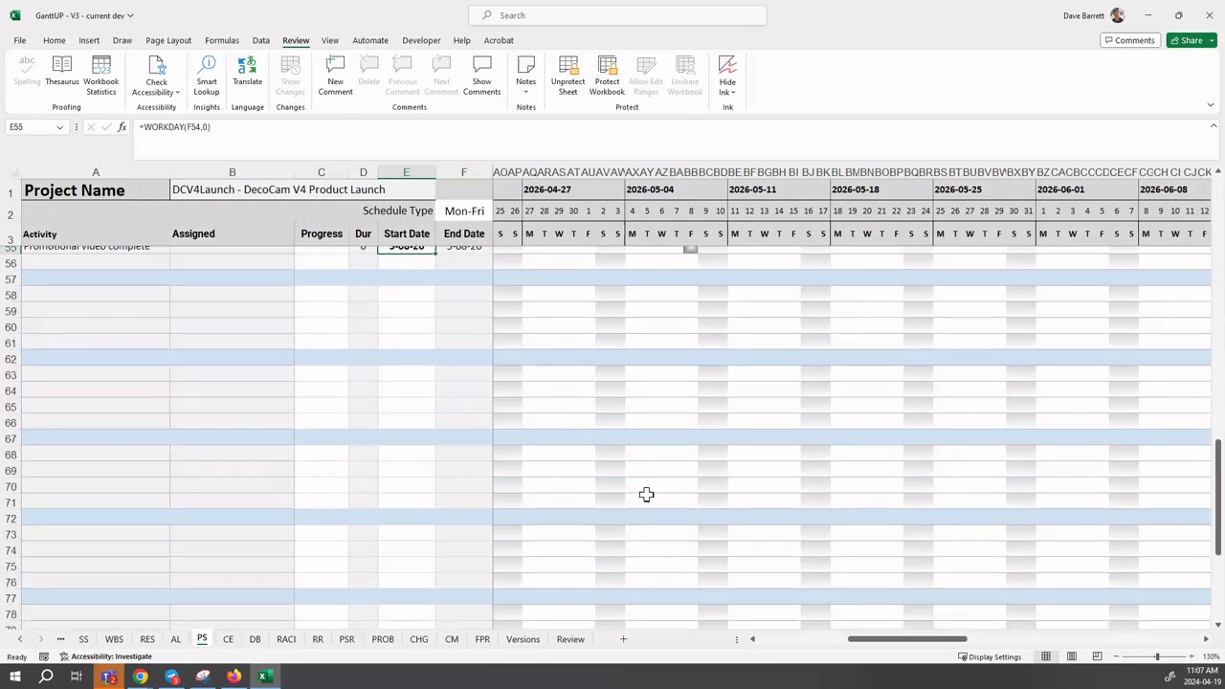
{"action": "scroll", "coordinate": [645, 494], "scroll_direction": "down", "scroll_amount": 4}
{"action": "scroll", "coordinate": [645, 493], "scroll_direction": "up", "scroll_amount": 7}
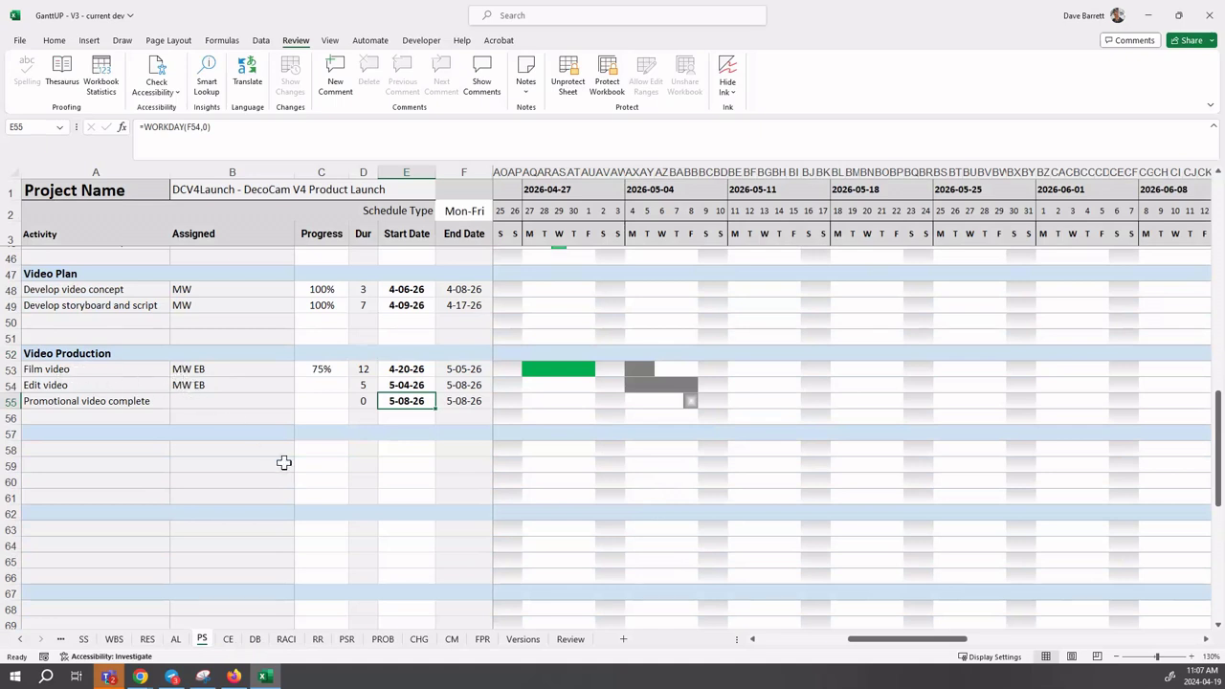
- Add Film video in A23 with the two video team members as assignees in B23
{"action": "left_click", "coordinate": [346, 639]}
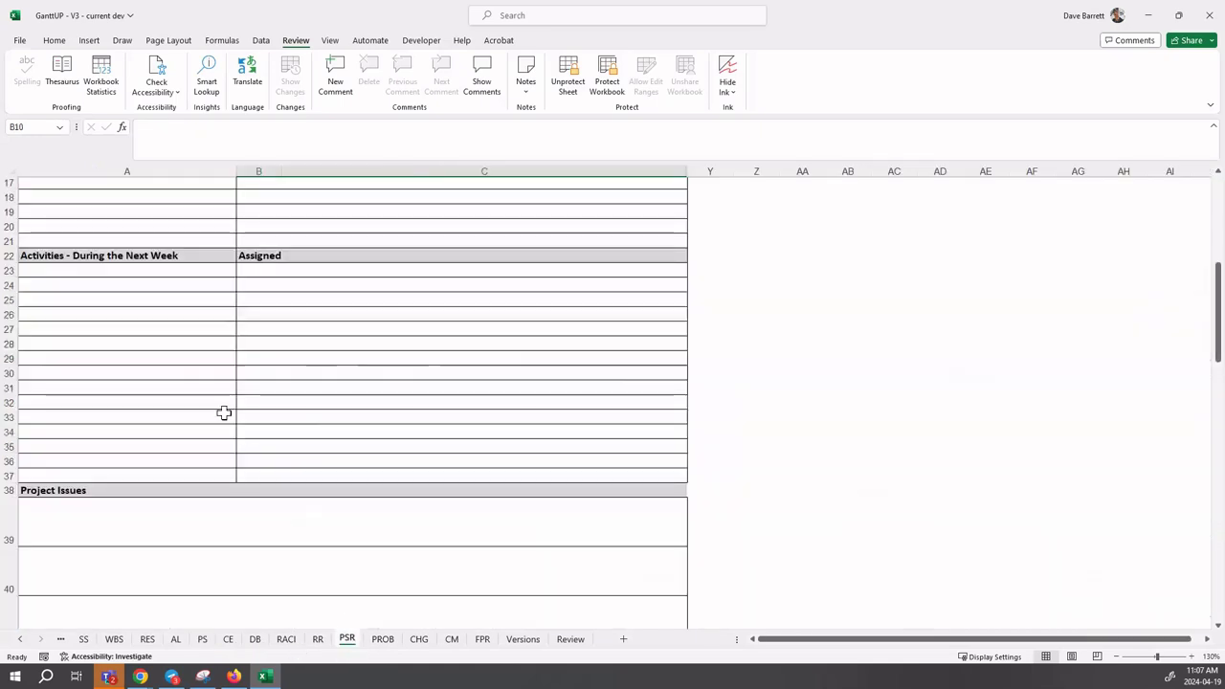
{"action": "left_click", "coordinate": [124, 272]}
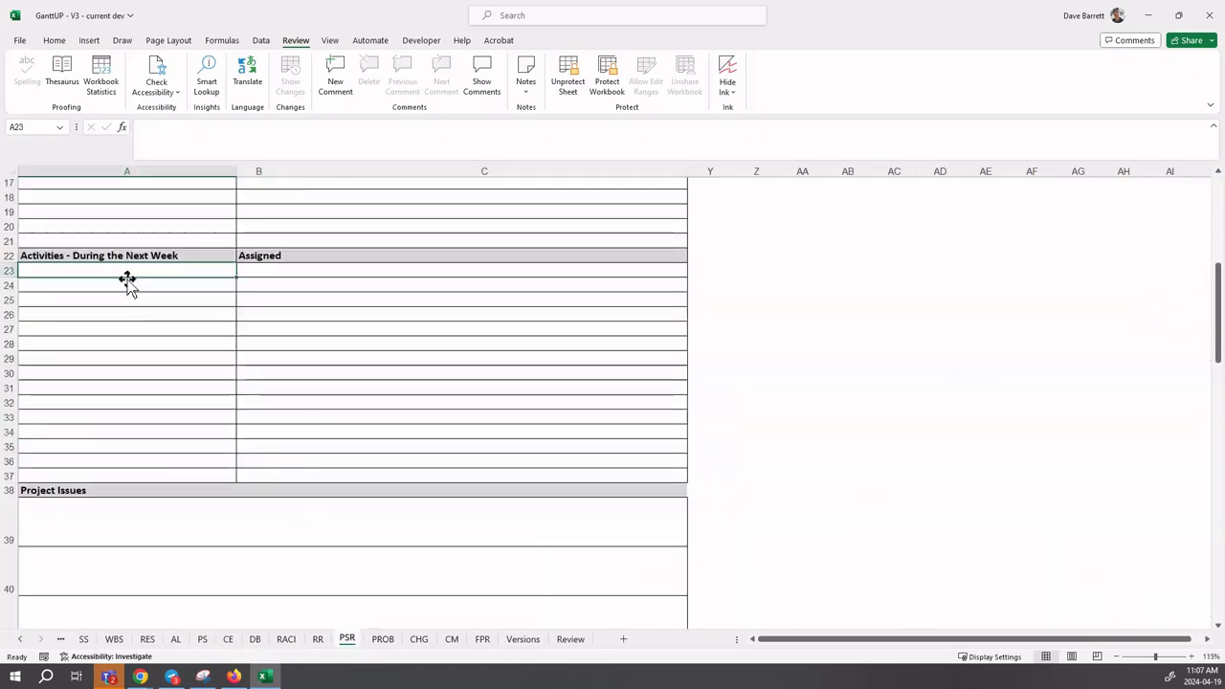
{"action": "type", "text": "Film"}
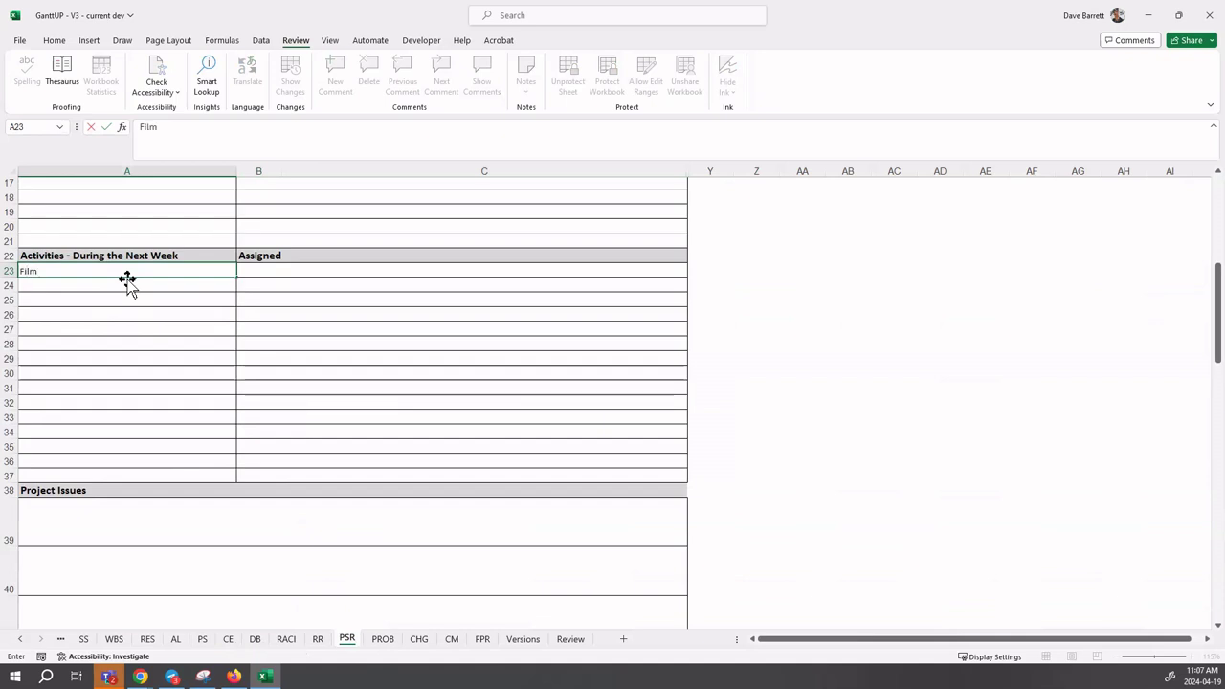
{"action": "type", "text": " video"}
{"action": "key", "text": "Tab"}
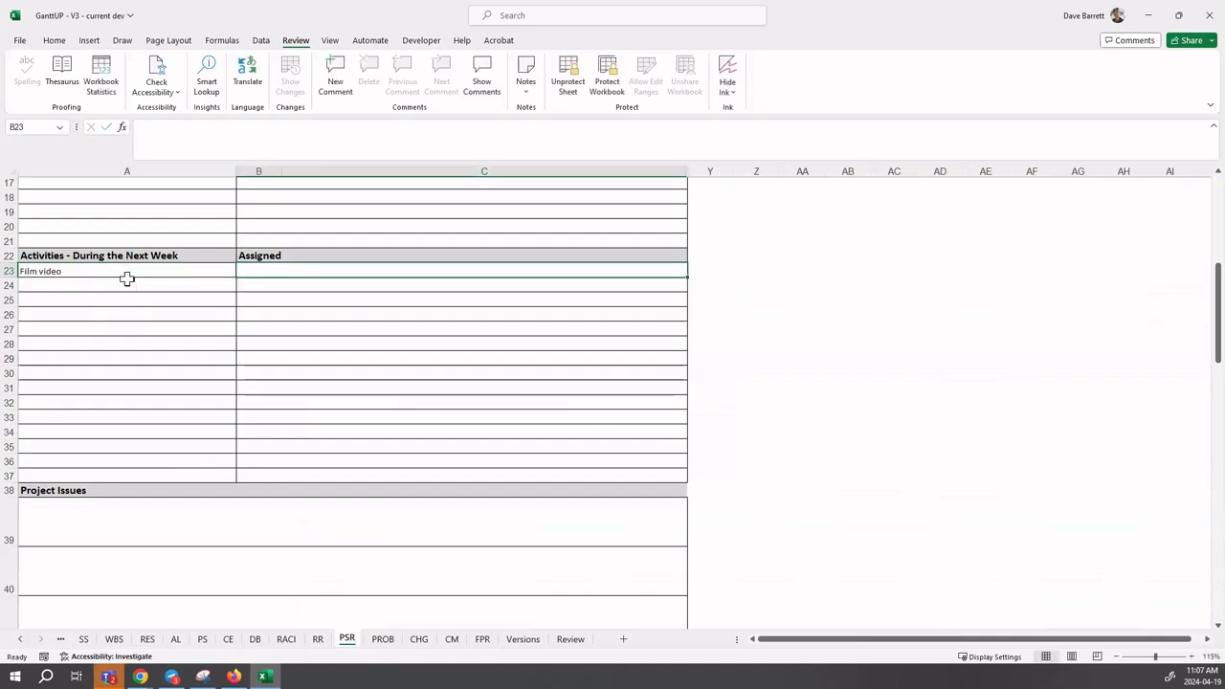
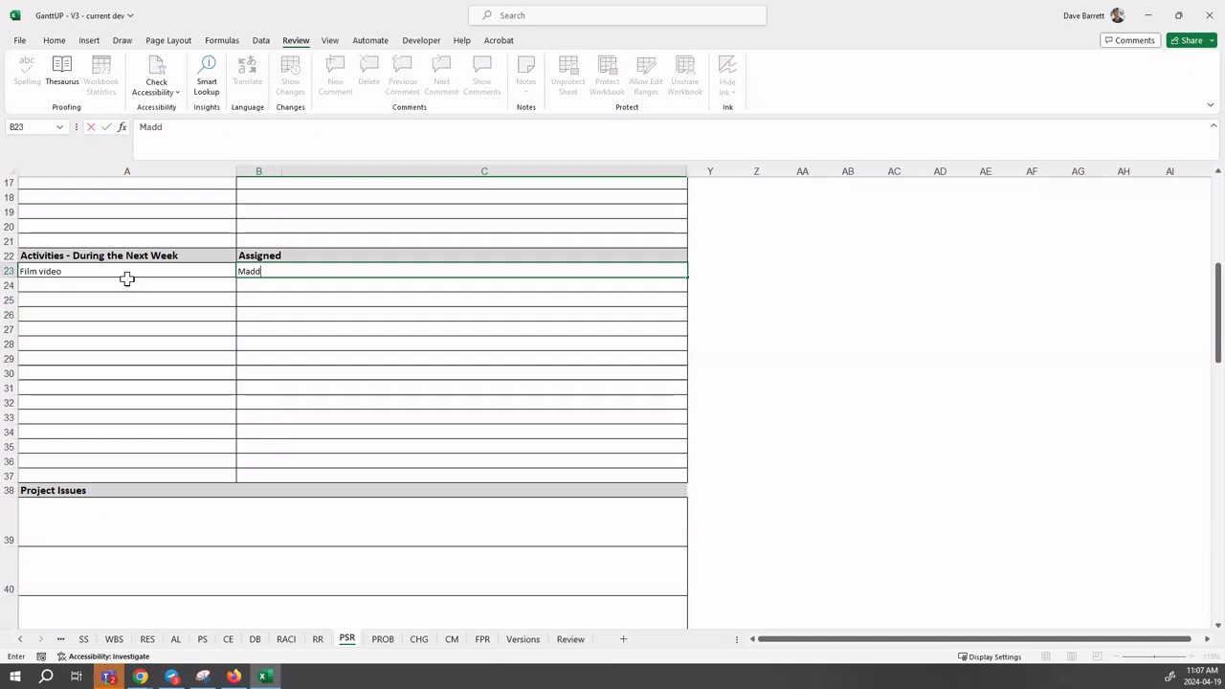
{"action": "key", "text": "Return"}
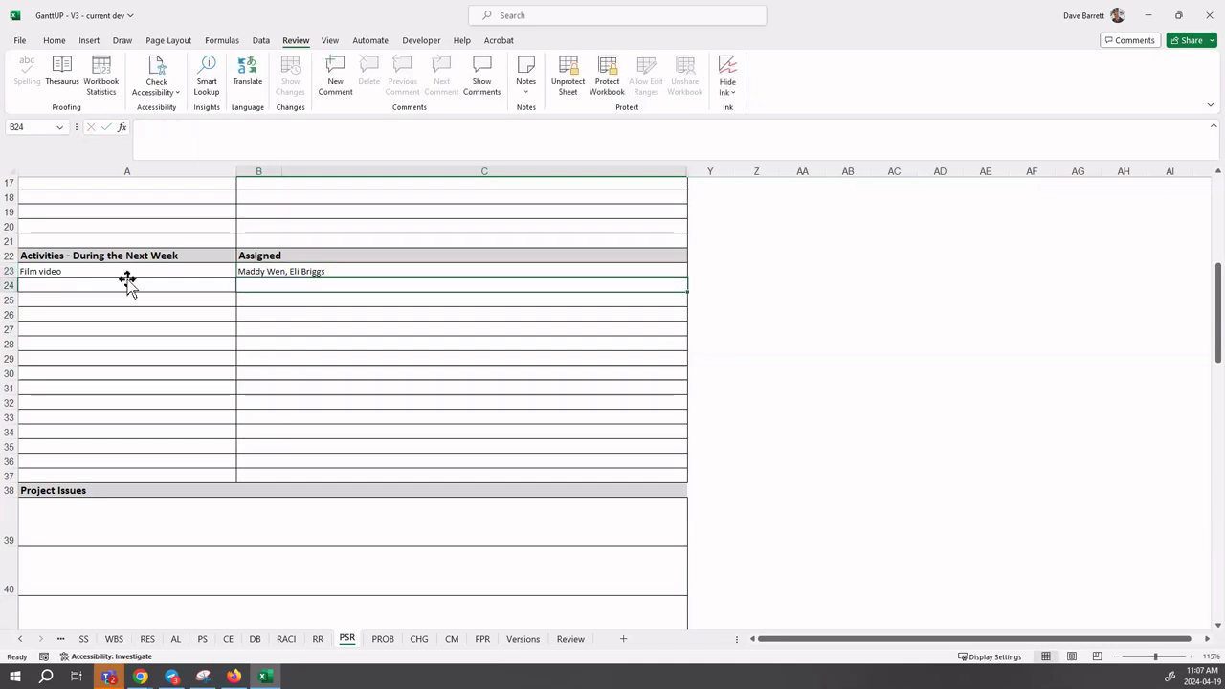
- Add Edit video in A24, accepting the same two AutoComplete assignees in B24
{"action": "left_click", "coordinate": [126, 281]}
{"action": "type", "text": "Edit v"}
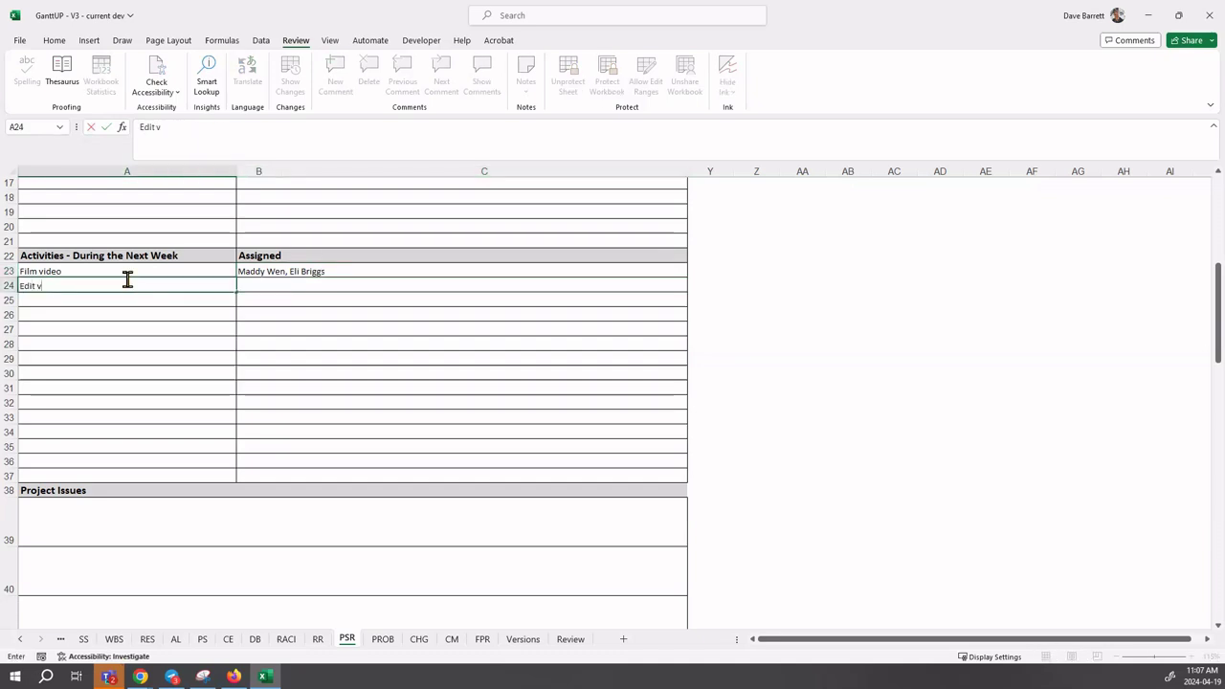
{"action": "type", "text": "ideo"}
{"action": "key", "text": "Tab"}
{"action": "type", "text": "M"}
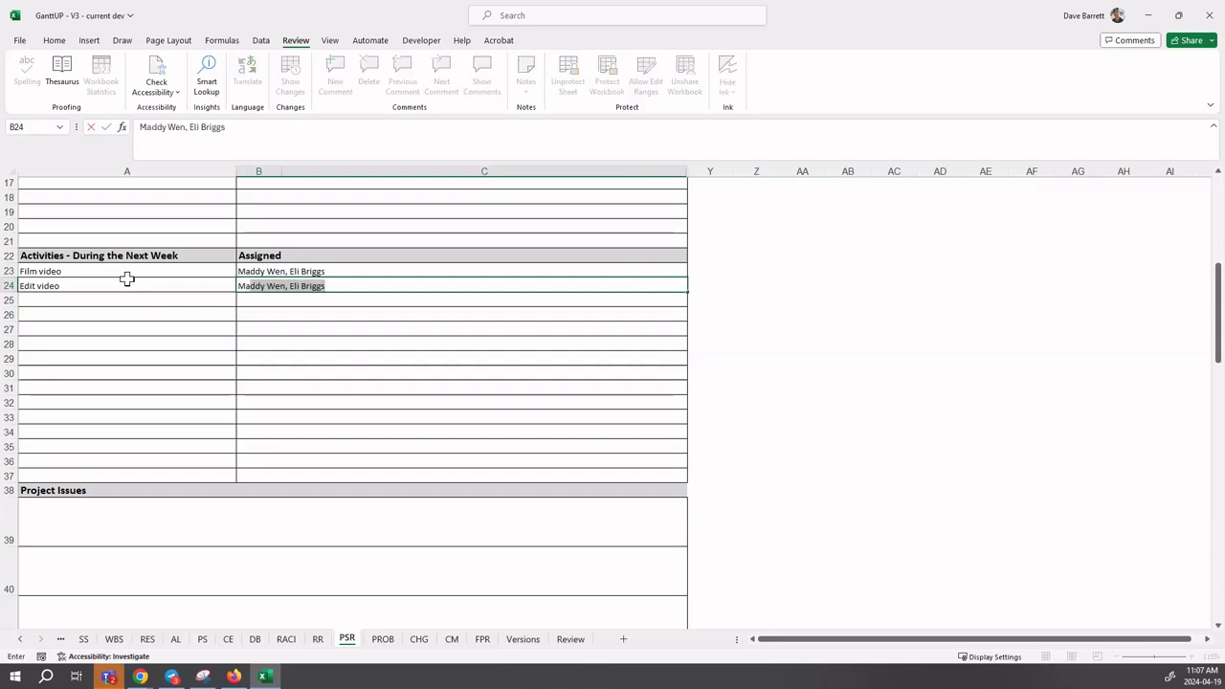
{"action": "key", "text": "Return"}
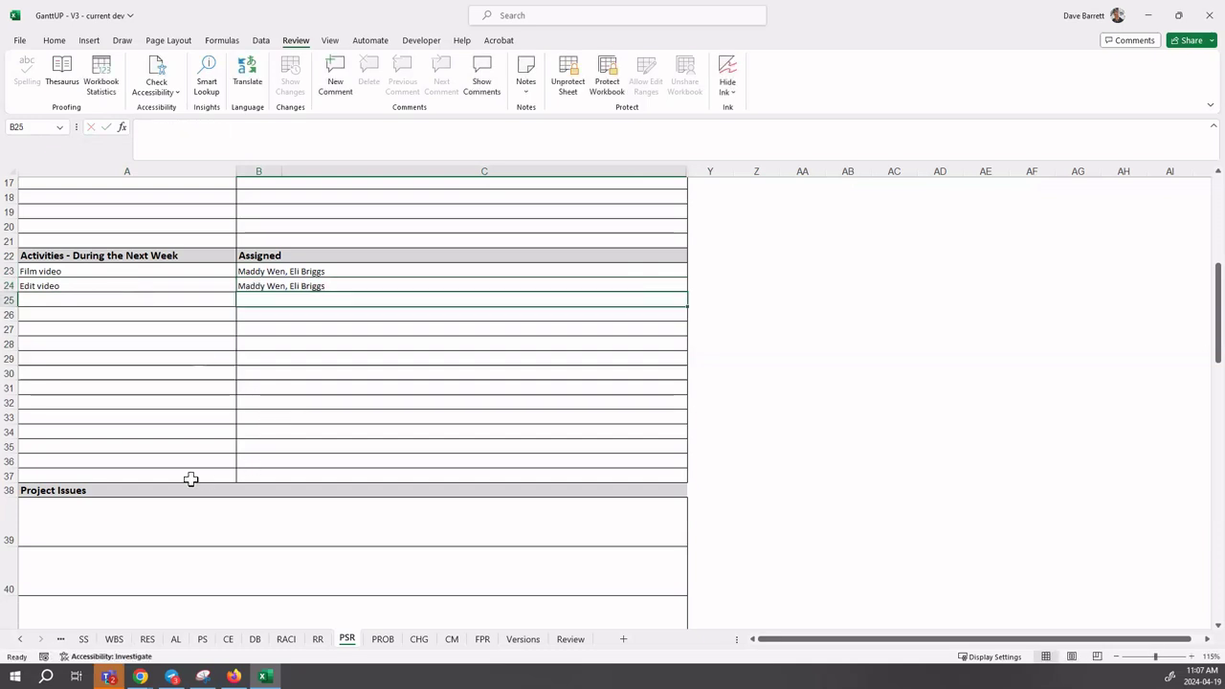
{"action": "scroll", "coordinate": [159, 438], "scroll_direction": "up", "scroll_amount": 1}
{"action": "scroll", "coordinate": [160, 437], "scroll_direction": "up", "scroll_amount": 3}
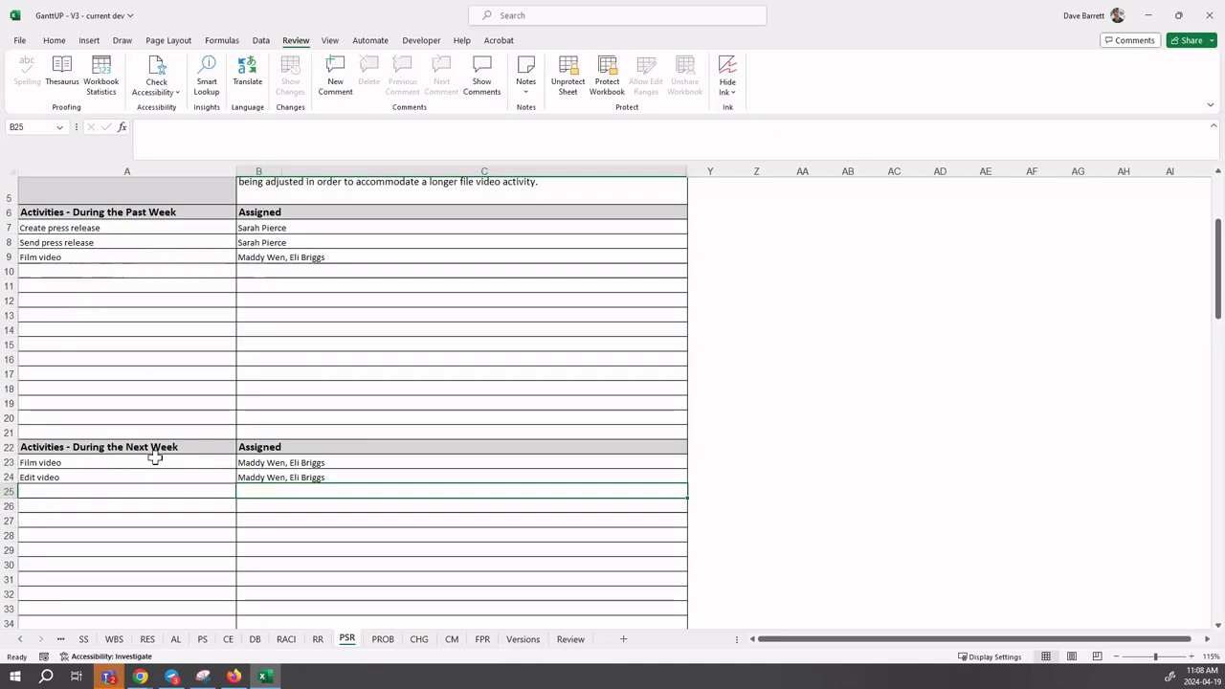
- Paste the issue that filming the video is taking longer than expected into A39
{"action": "scroll", "coordinate": [155, 458], "scroll_direction": "down", "scroll_amount": 3}
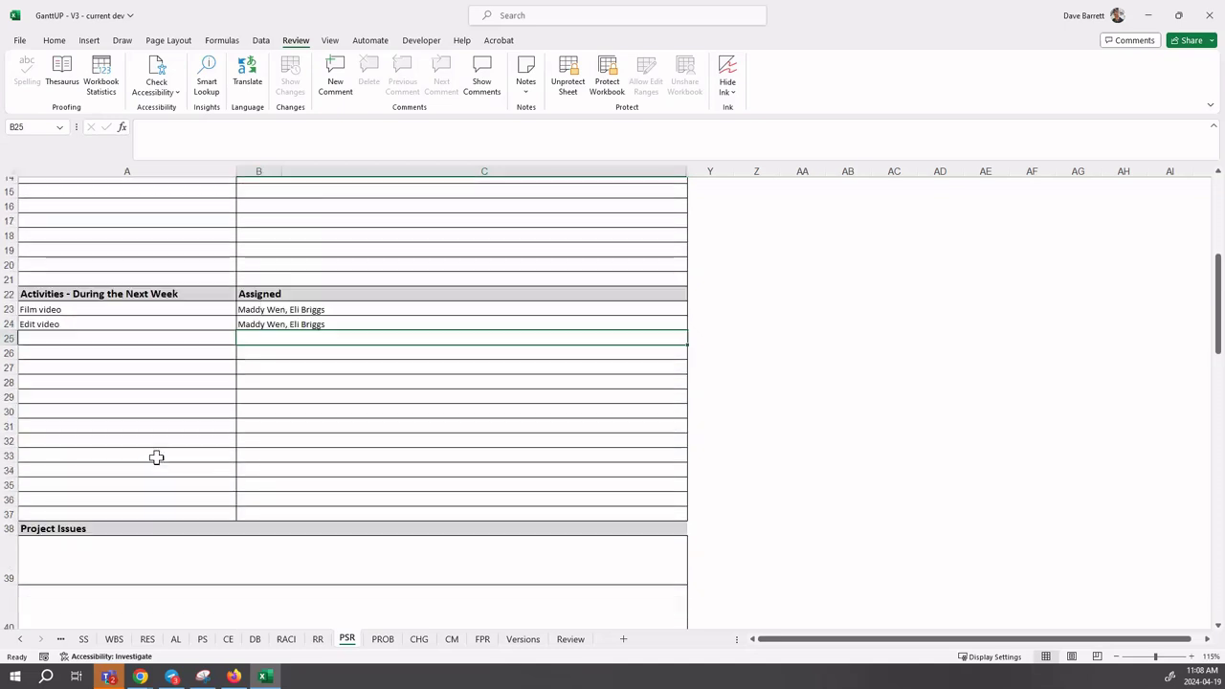
{"action": "scroll", "coordinate": [156, 457], "scroll_direction": "down", "scroll_amount": 4}
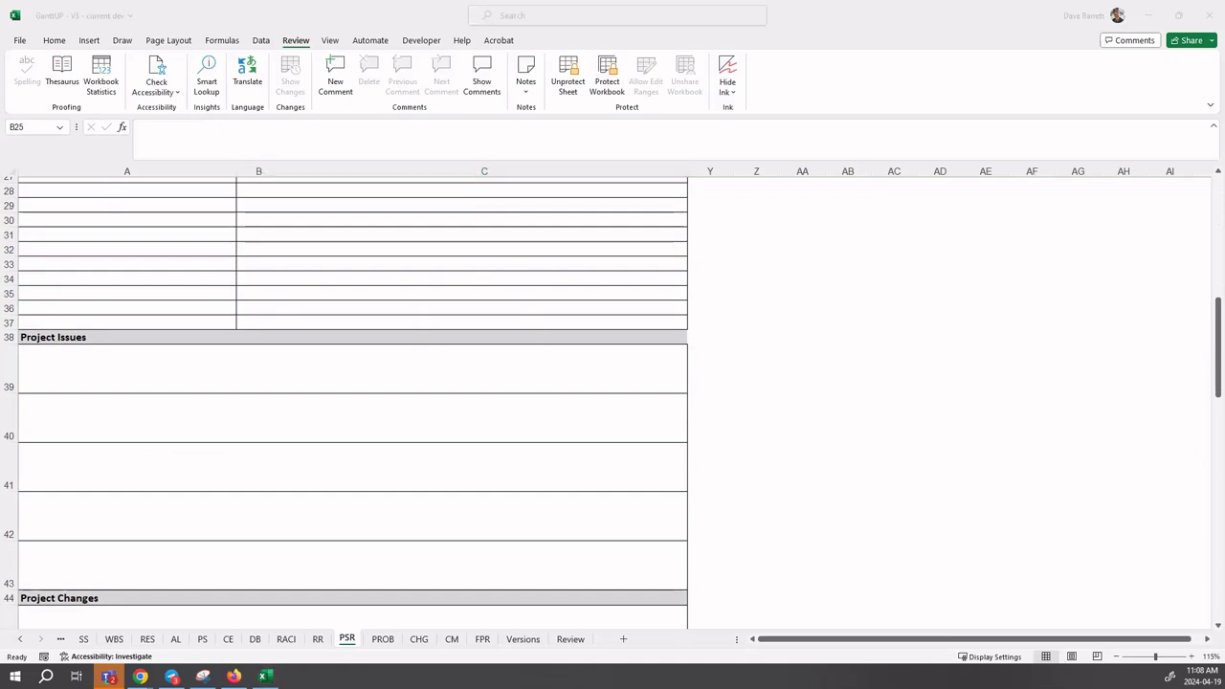
{"action": "left_click", "coordinate": [91, 369]}
{"action": "left_click", "coordinate": [38, 367]}
{"action": "double_click", "coordinate": [32, 358]}
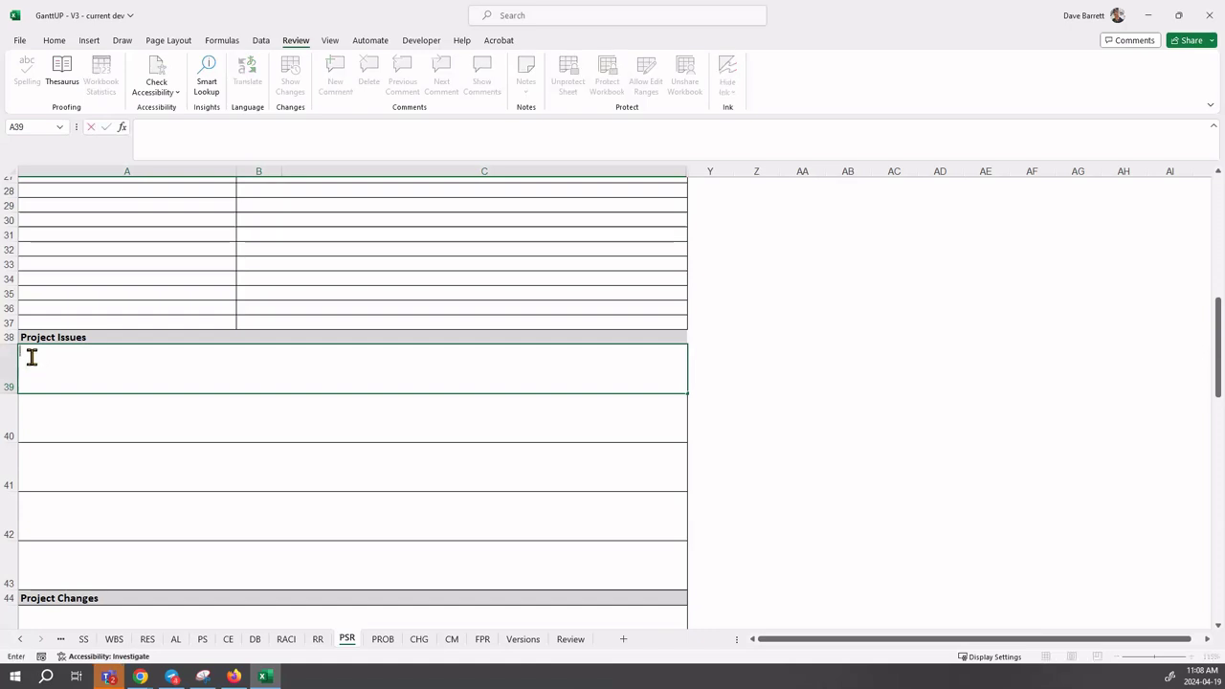
{"action": "type", "text": "The film video activity is taking longer than expected which will delay the start of the edit video activity. Sophie has updated the project schedule to overlap the filming of the video with the editing. This will be challenging but doable."}
{"action": "left_click", "coordinate": [69, 406]}
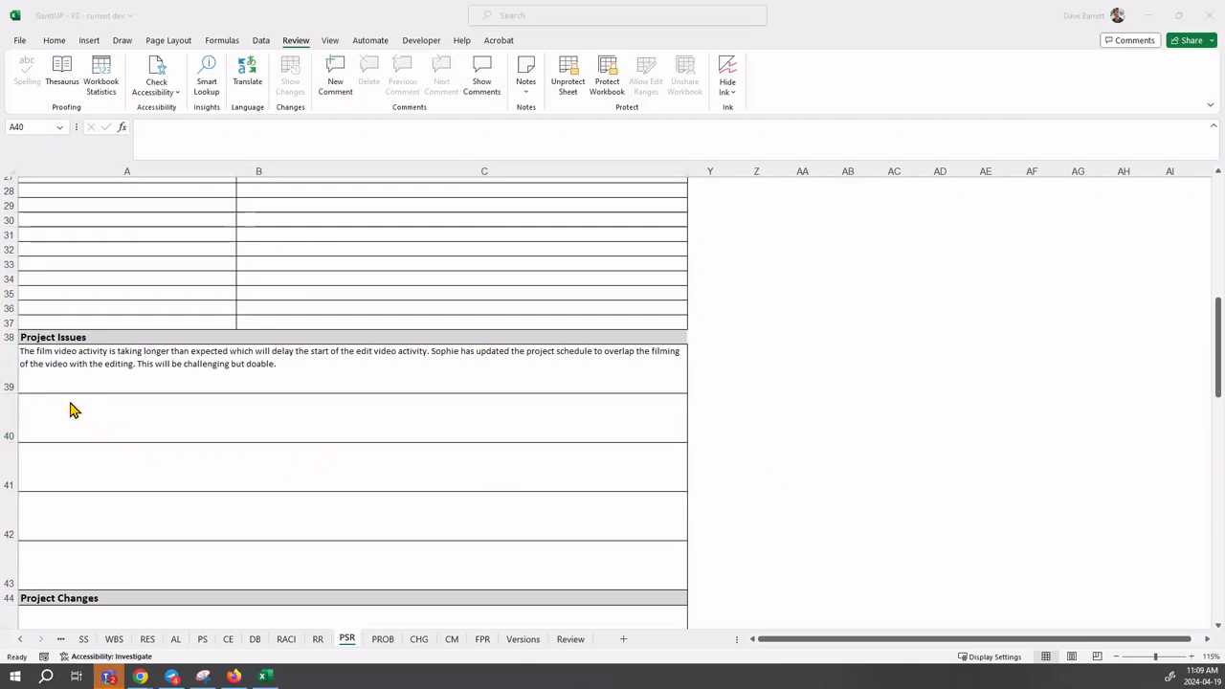
- Paste the issue about Development's late demo version into A40
{"action": "double_click", "coordinate": [40, 409]}
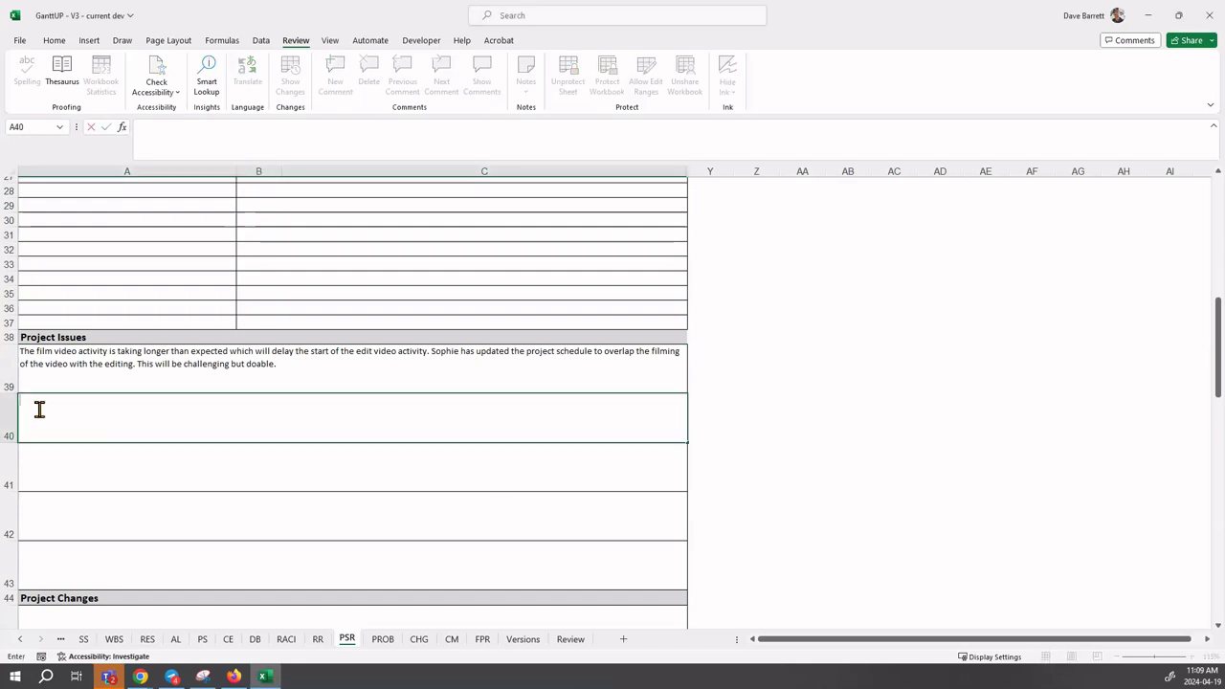
{"action": "type", "text": "The demo version from the Development project is late—this is usually sent as part of the media outreach. More information has been requested from the Development project's Project Manager."}
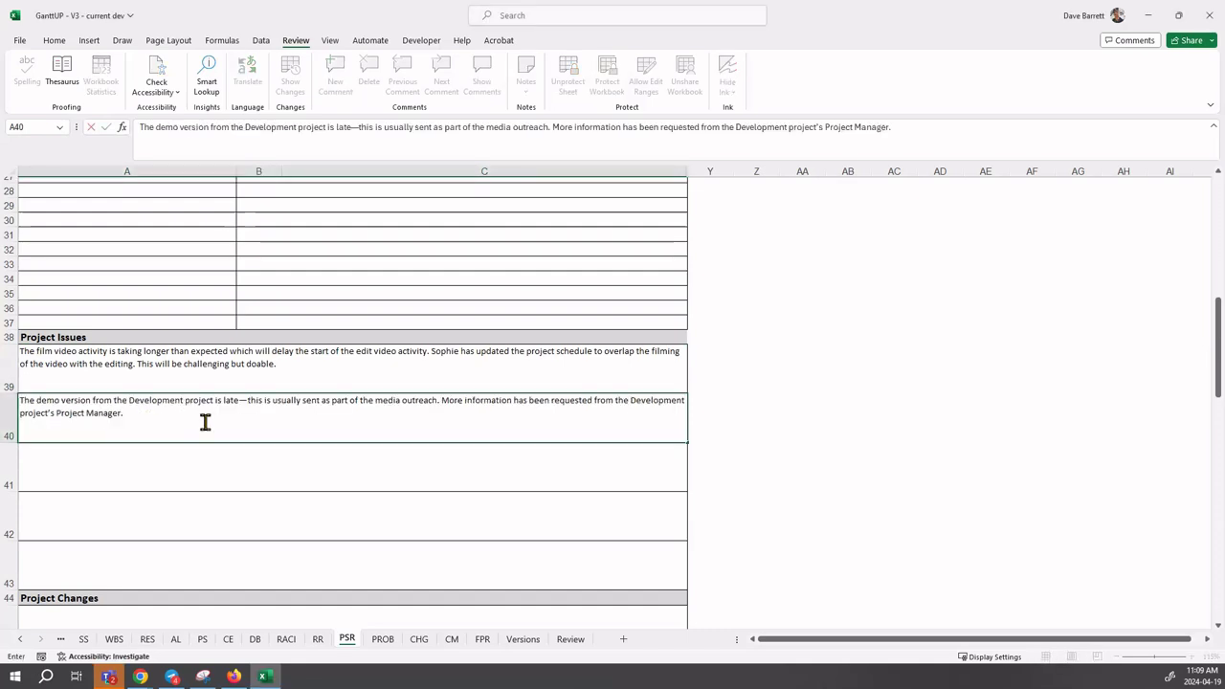
{"action": "key", "text": "Return"}
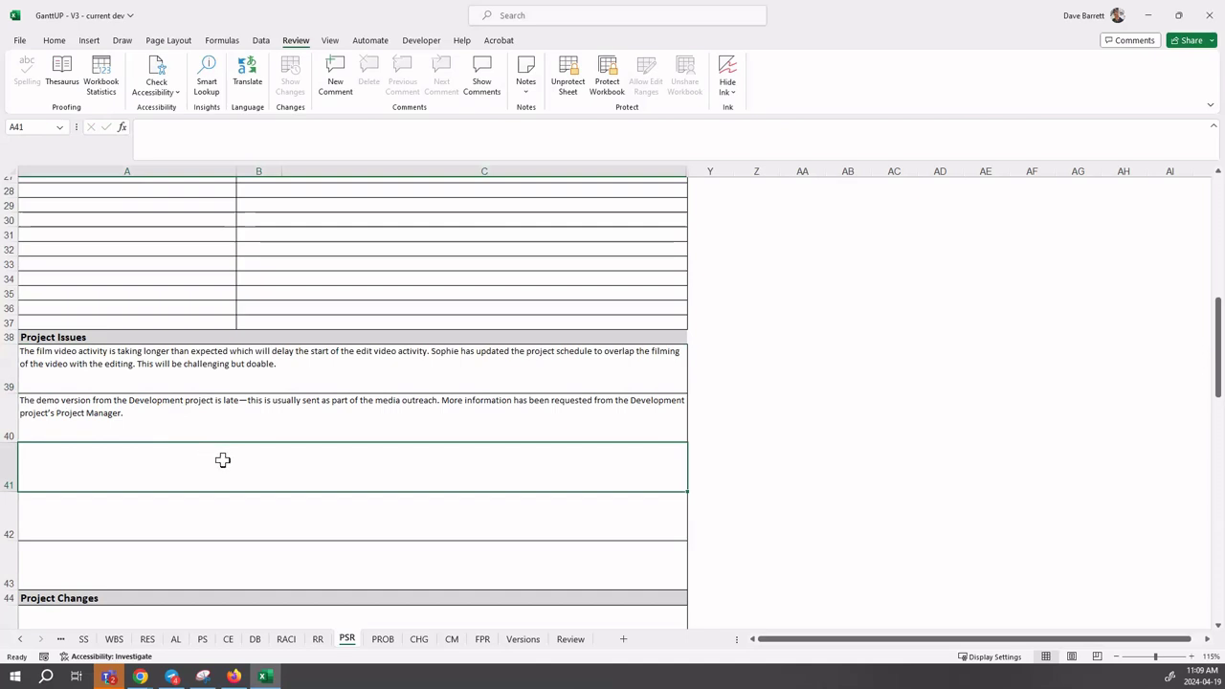
{"action": "scroll", "coordinate": [246, 450], "scroll_direction": "down", "scroll_amount": 4}
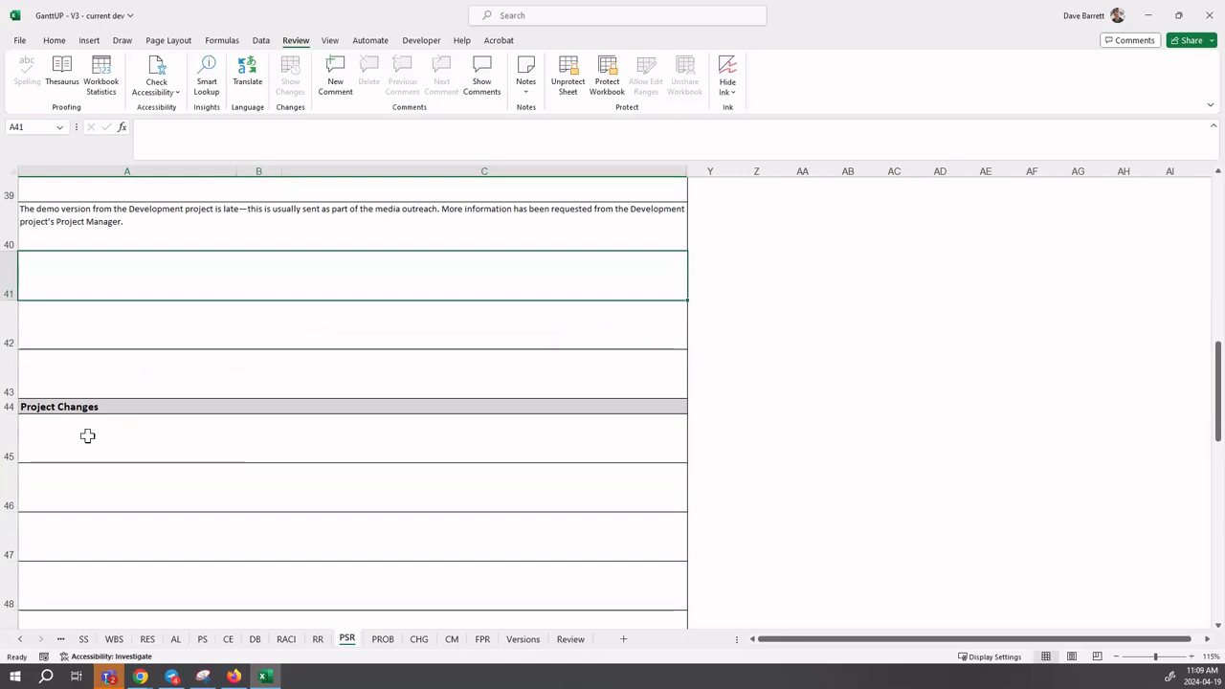
- Paste the note that the multimedia demo software was upgraded into A45 and review it
{"action": "left_click", "coordinate": [87, 436]}
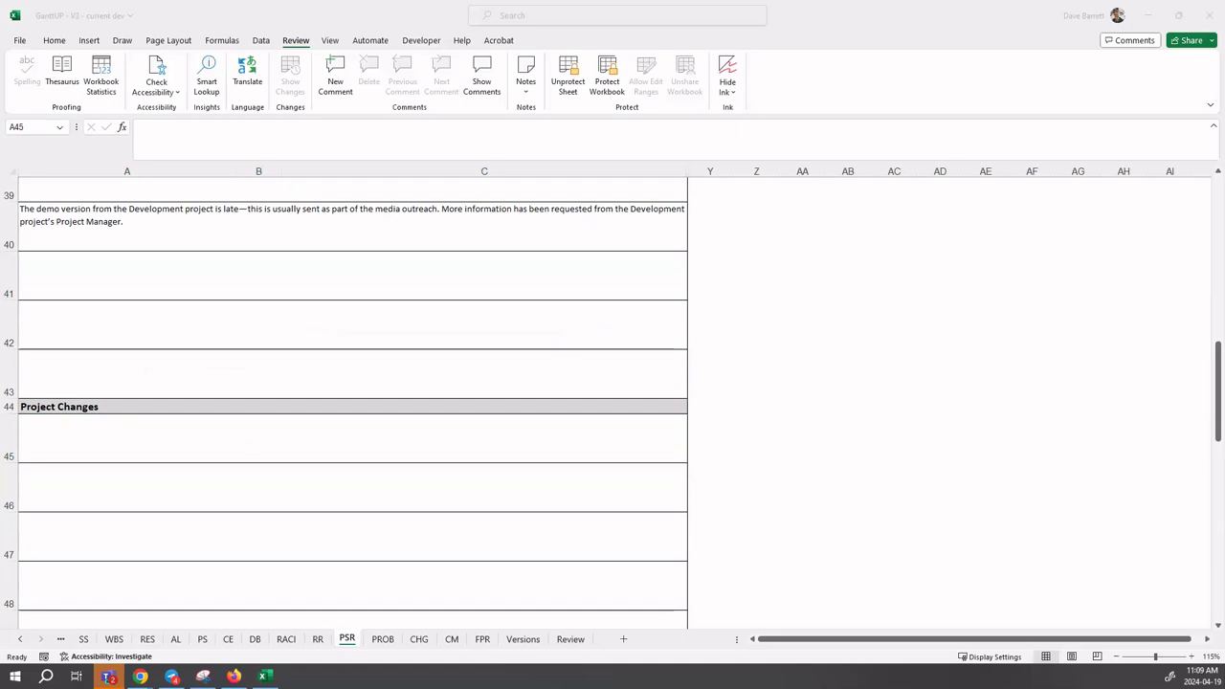
{"action": "left_click", "coordinate": [45, 430]}
{"action": "double_click", "coordinate": [28, 425]}
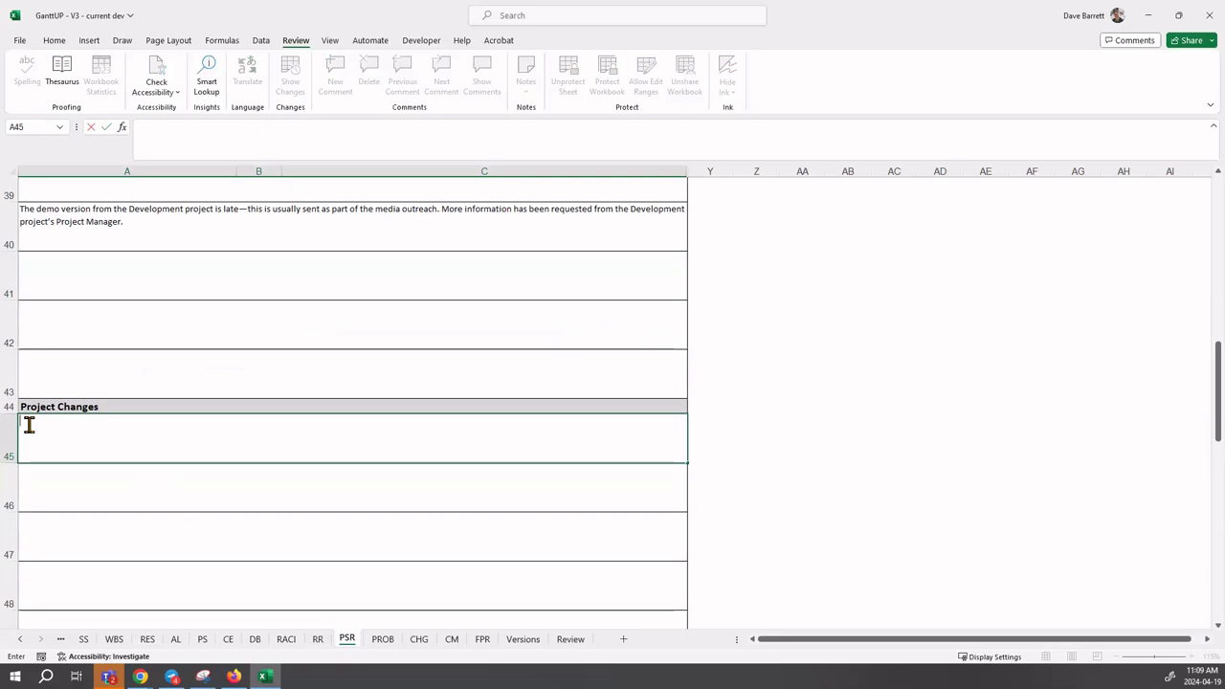
{"action": "type", "text": "The software required to create the multimedia demo was upgraded."}
{"action": "key", "text": "Return"}
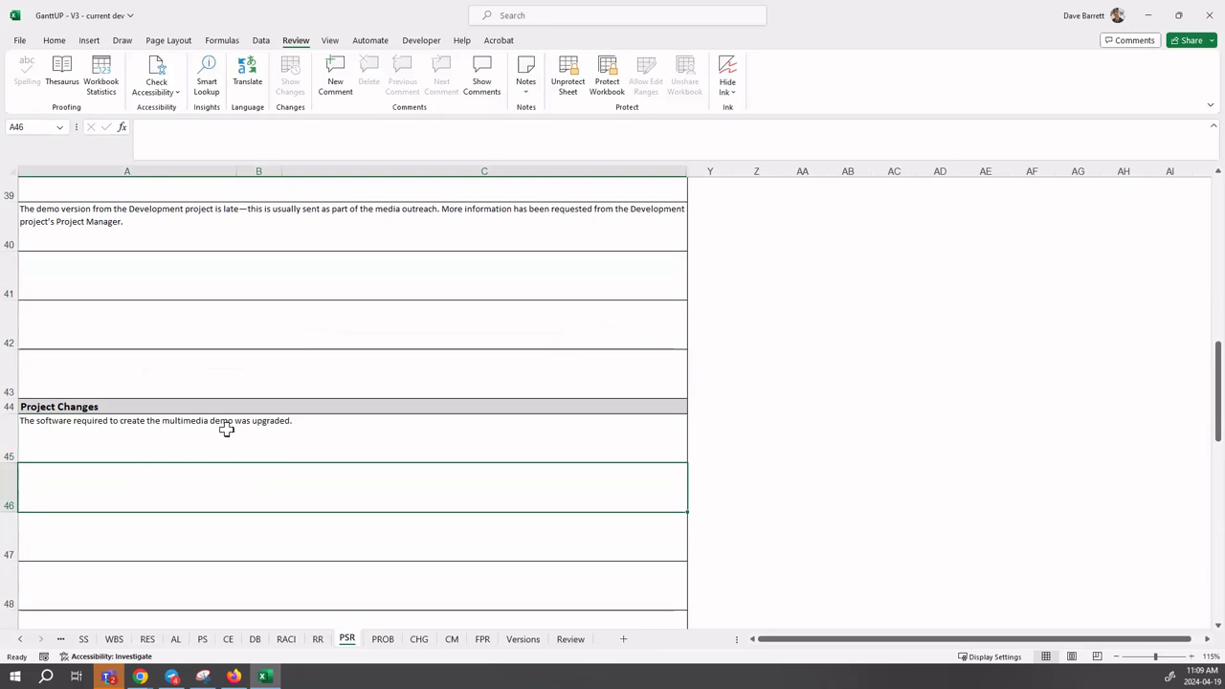
{"action": "left_click", "coordinate": [224, 439]}
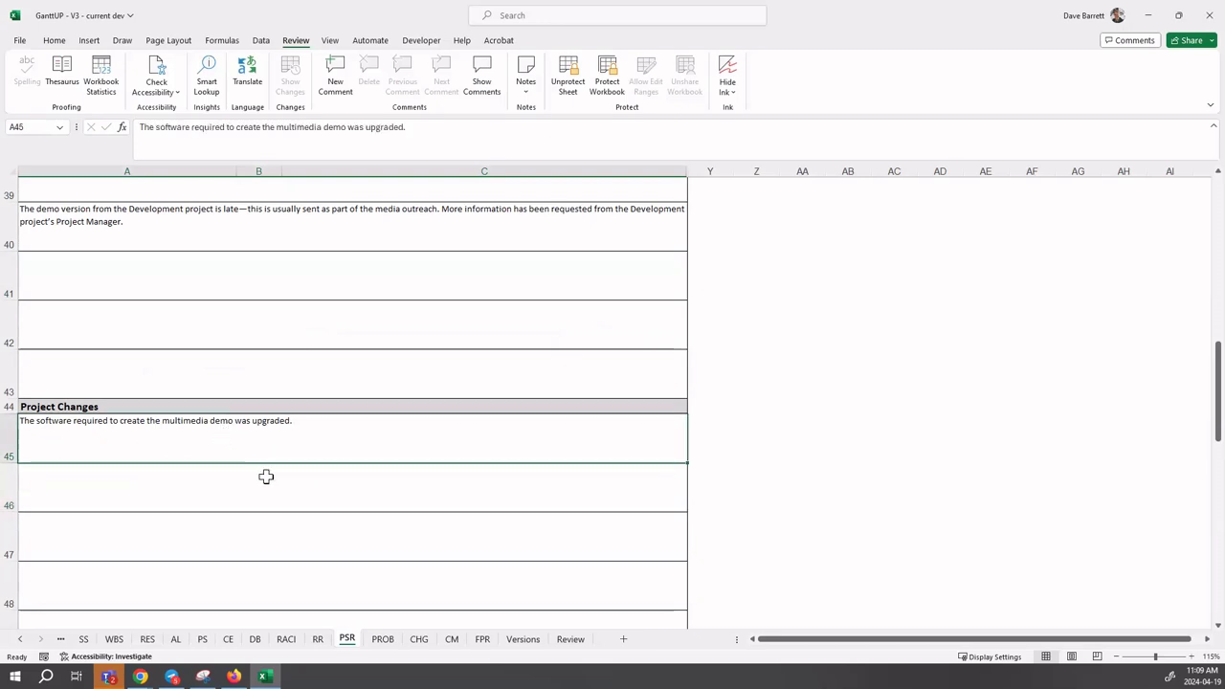
{"action": "scroll", "coordinate": [272, 482], "scroll_direction": "up", "scroll_amount": 12}
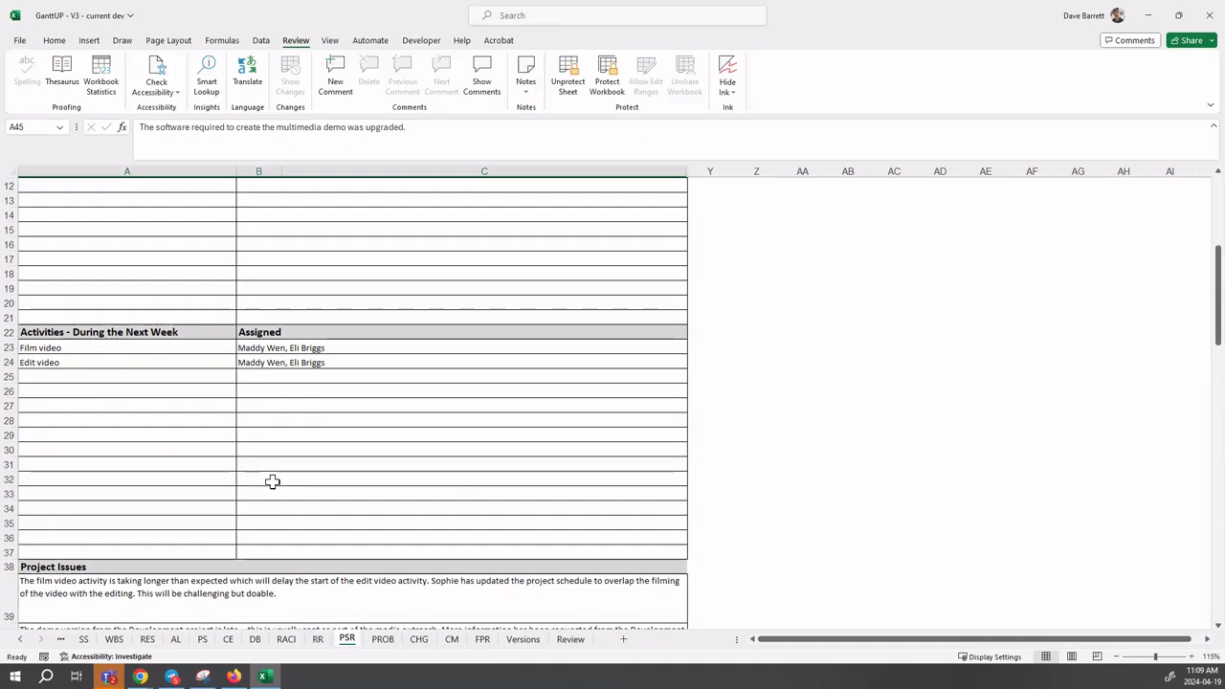
{"action": "scroll", "coordinate": [272, 482], "scroll_direction": "up", "scroll_amount": 2}
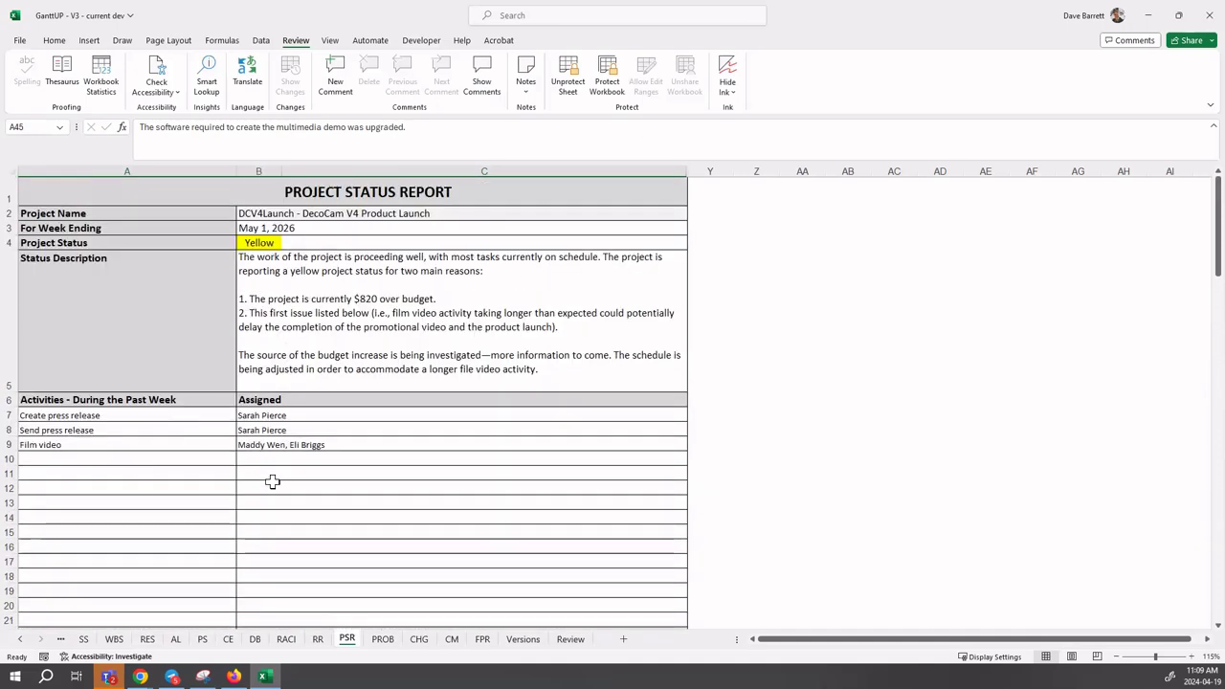